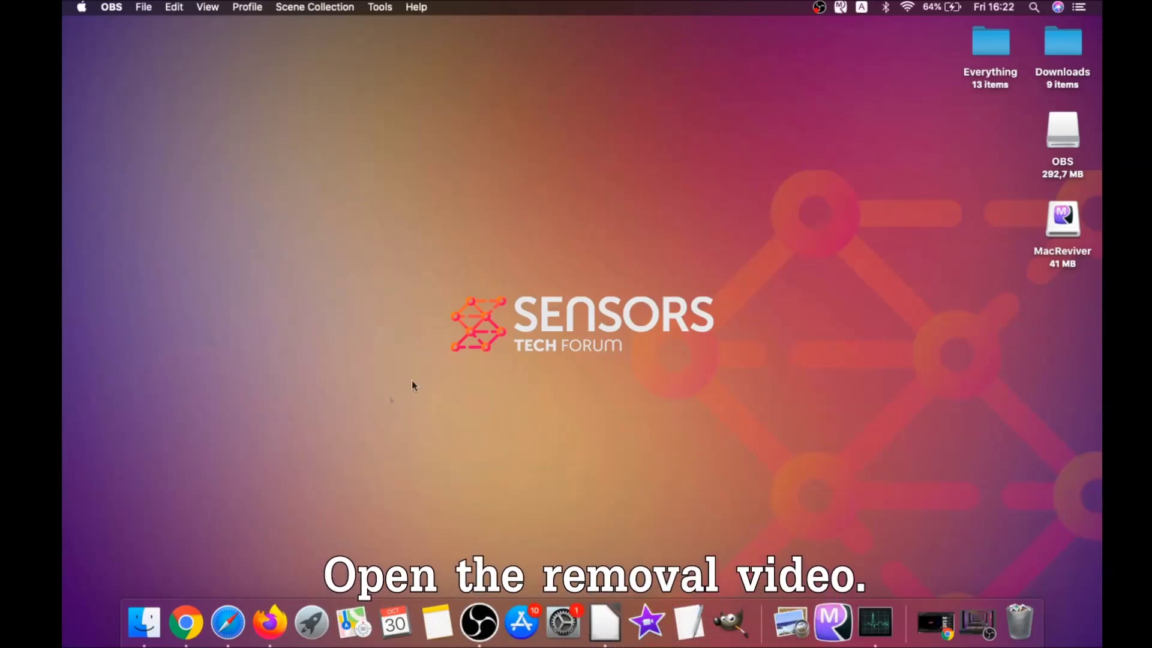
Download the SpyHunter for Mac installer from the Mac Virus Removal Guide and open the .dmg
left_click(193, 620)
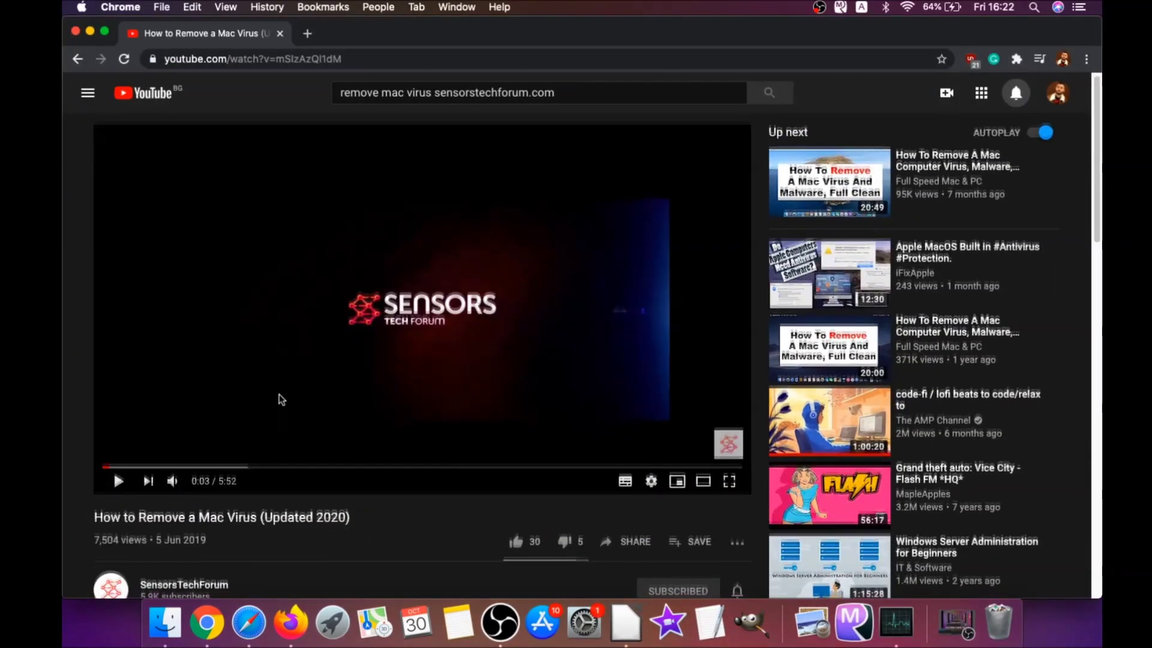
scroll(280, 396, "down", 3)
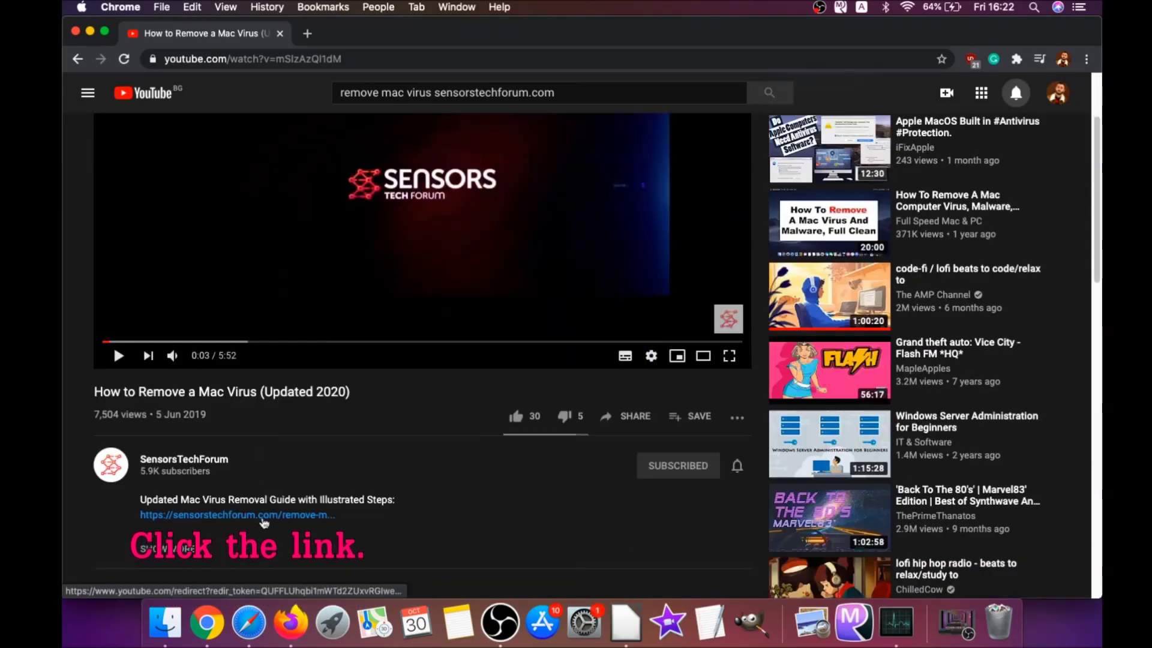
left_click(246, 517)
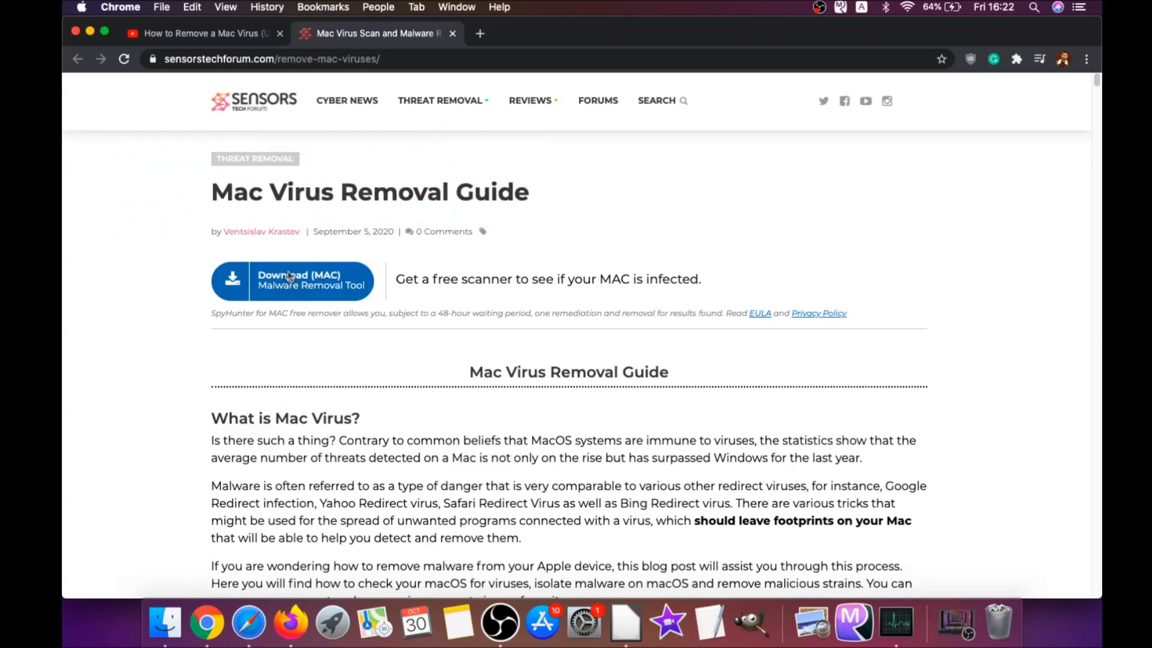
left_click(289, 287)
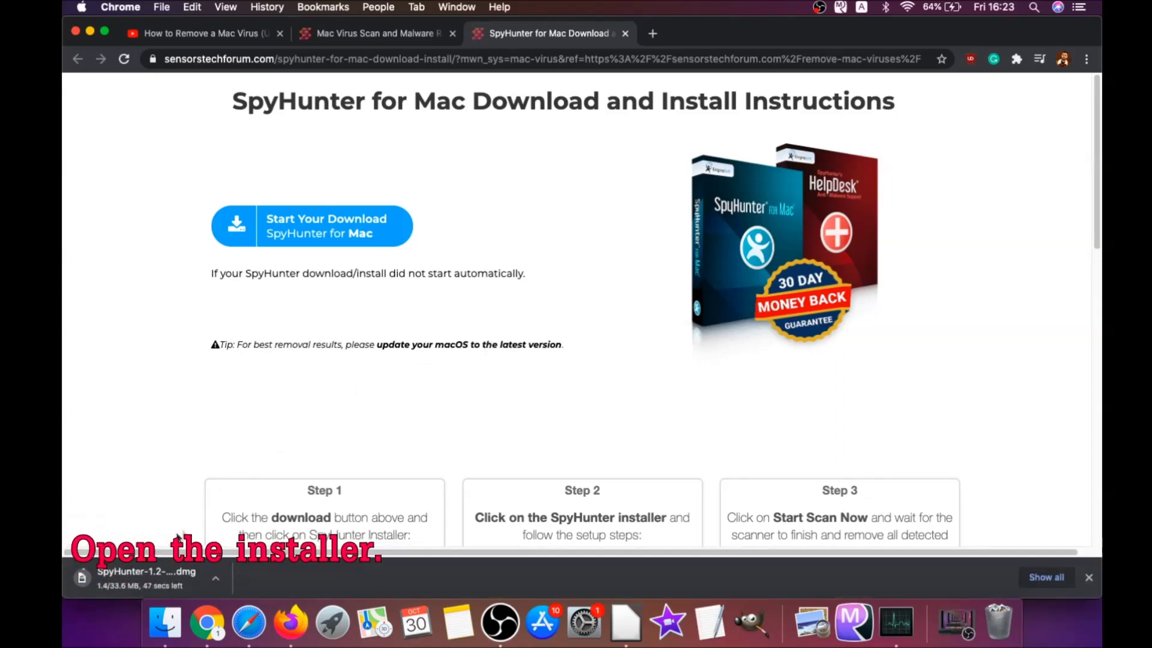
left_click(117, 579)
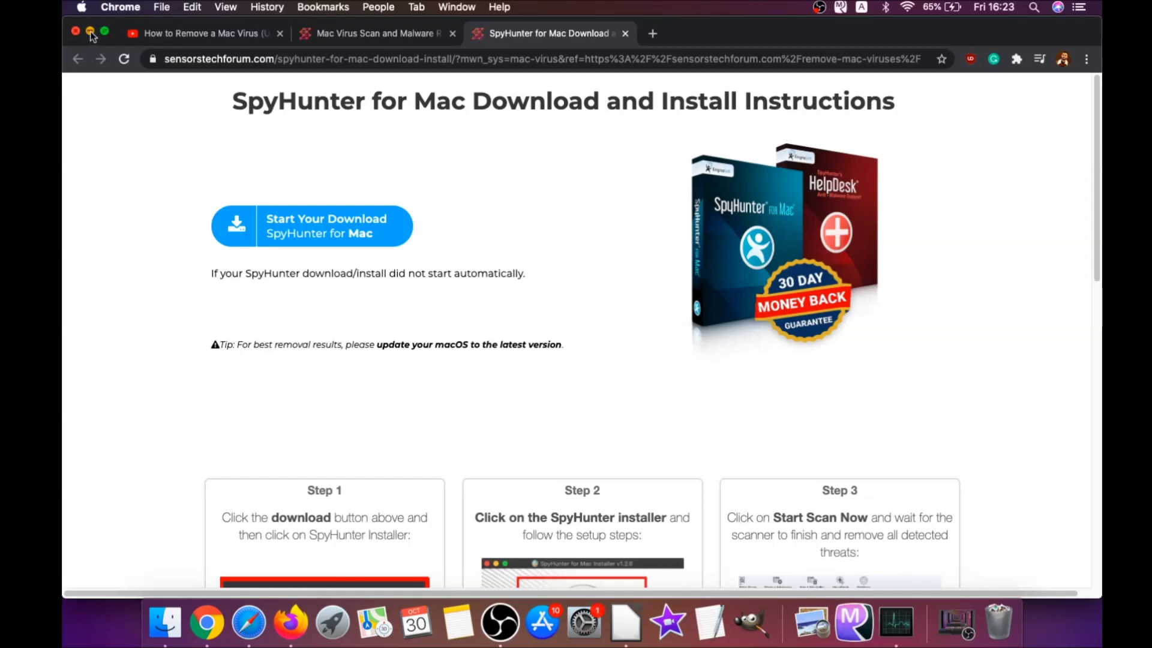
left_click(91, 32)
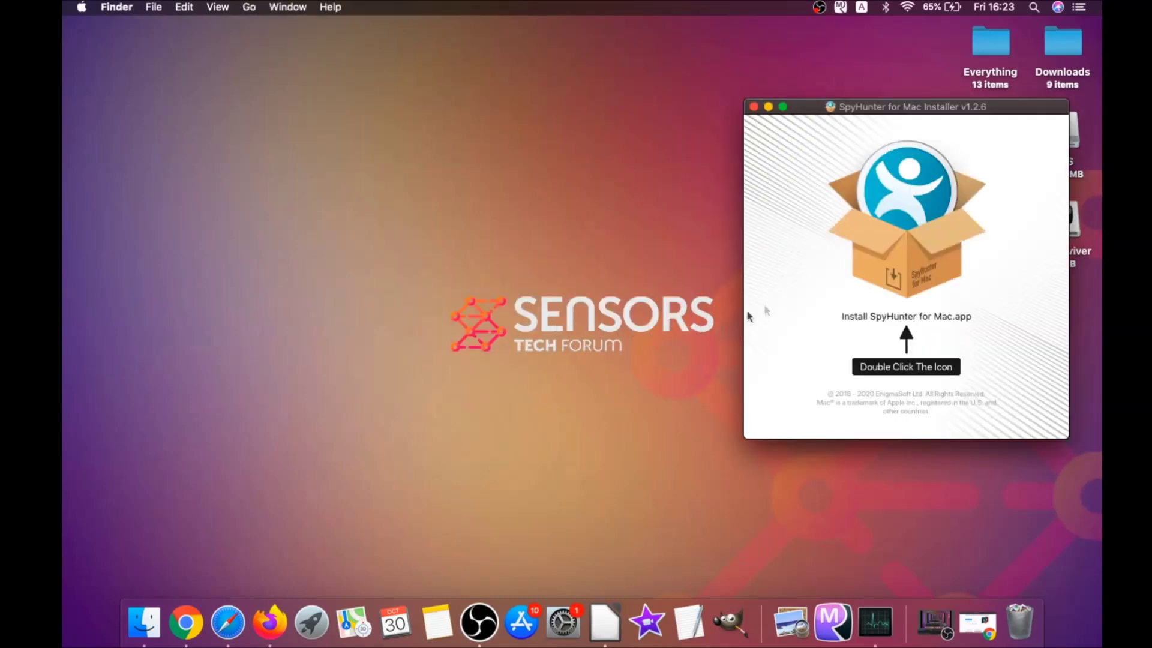
Launch Install SpyHunter for Mac.app and approve opening it at the security warning
double_click(894, 256)
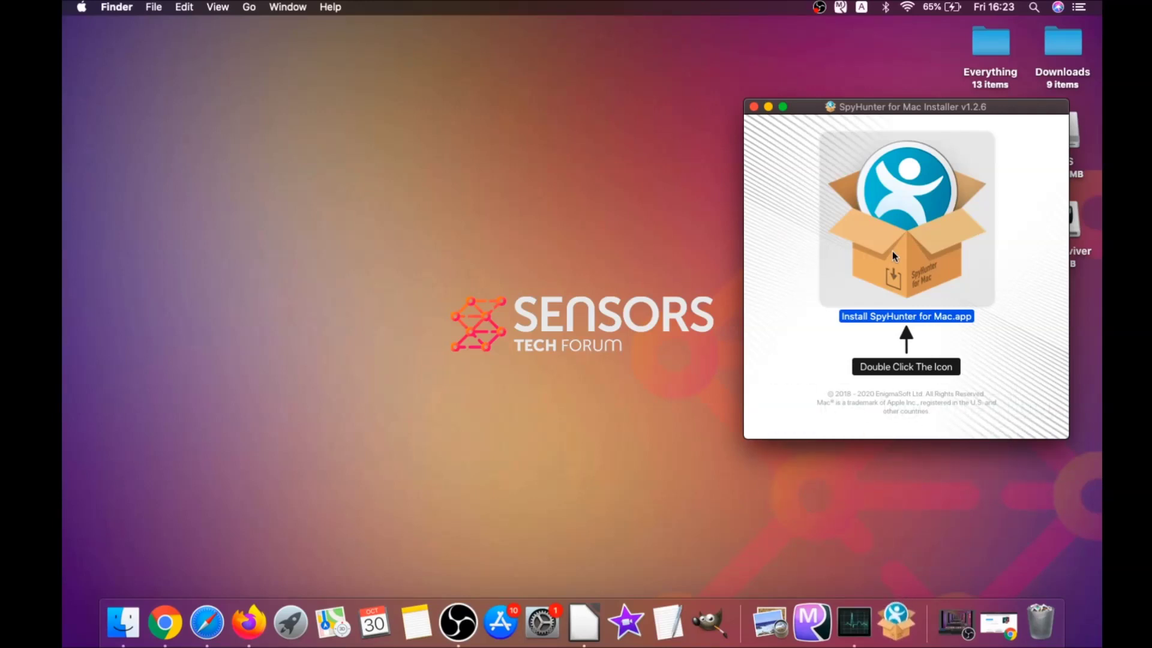
left_click(769, 107)
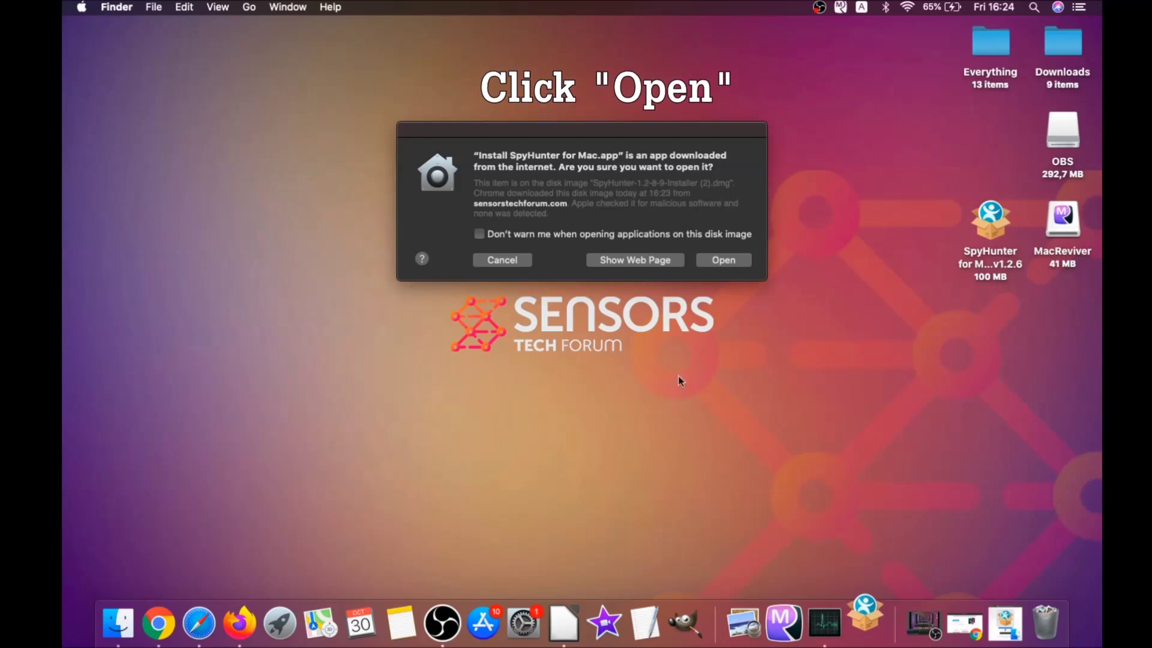
left_click(708, 259)
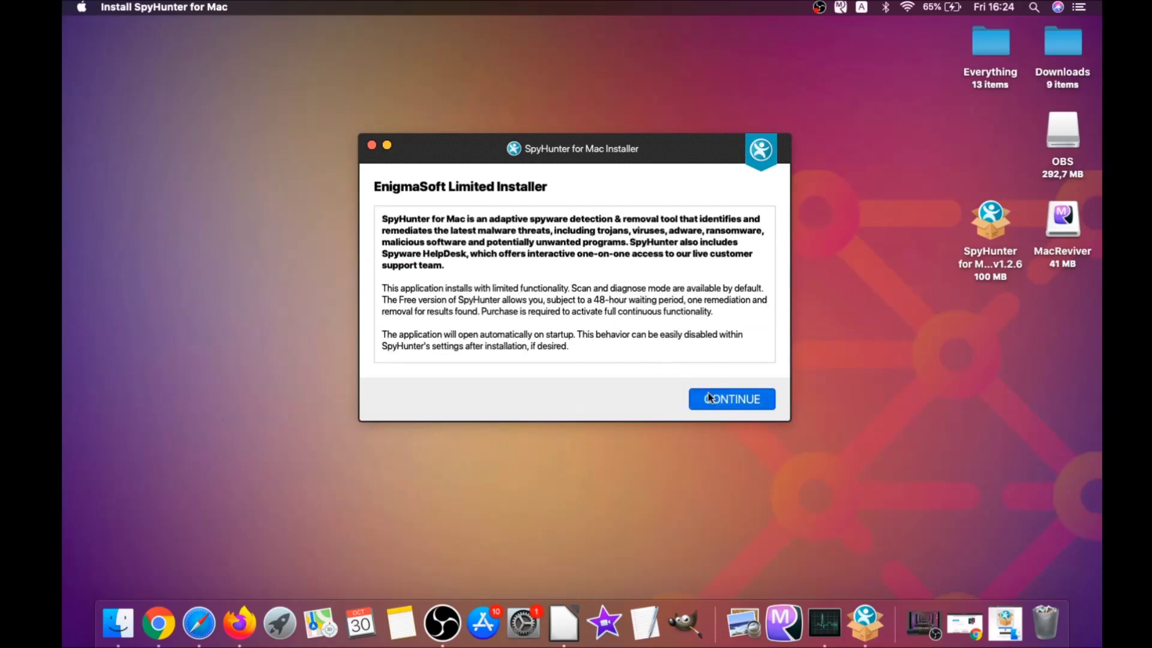
Continue past the introduction, accept the EULA and install SpyHunter for Mac
left_click(708, 394)
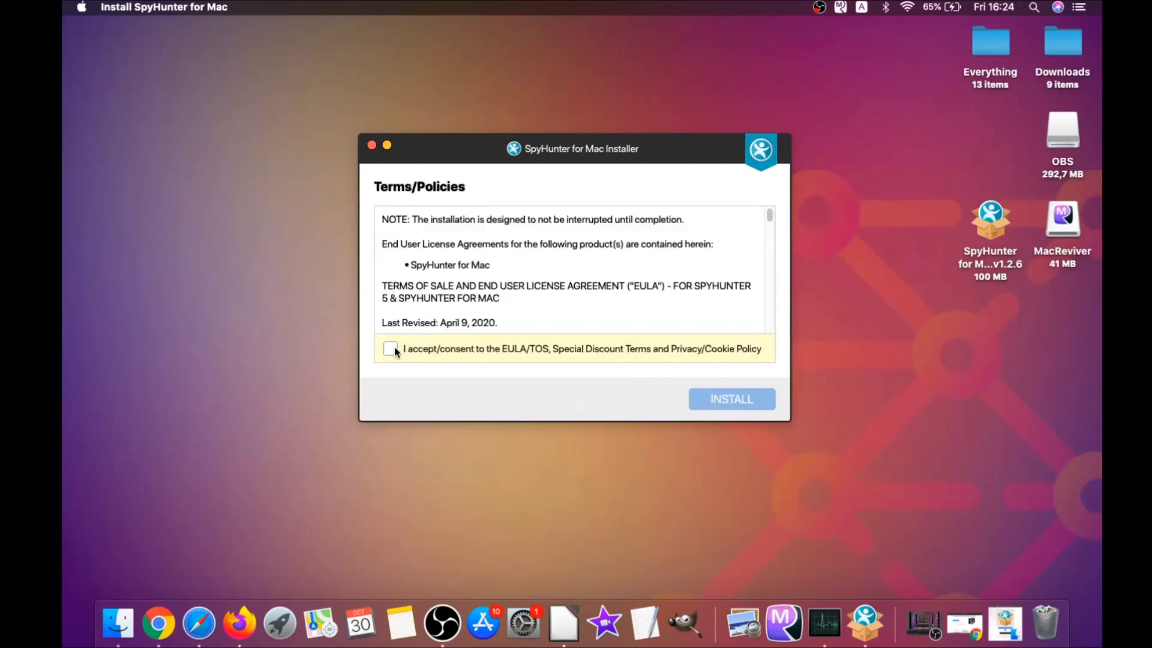
left_click(391, 348)
left_click(701, 397)
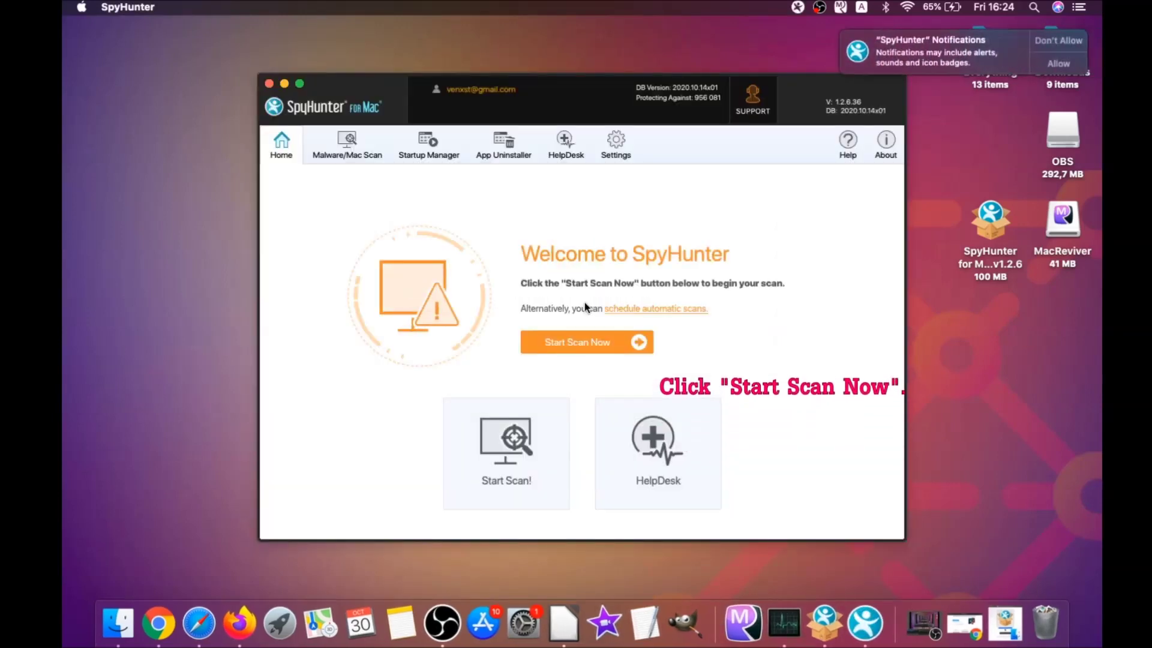
Run Start Scan Now from SpyHunter's Home page to scan the Mac
left_click(583, 339)
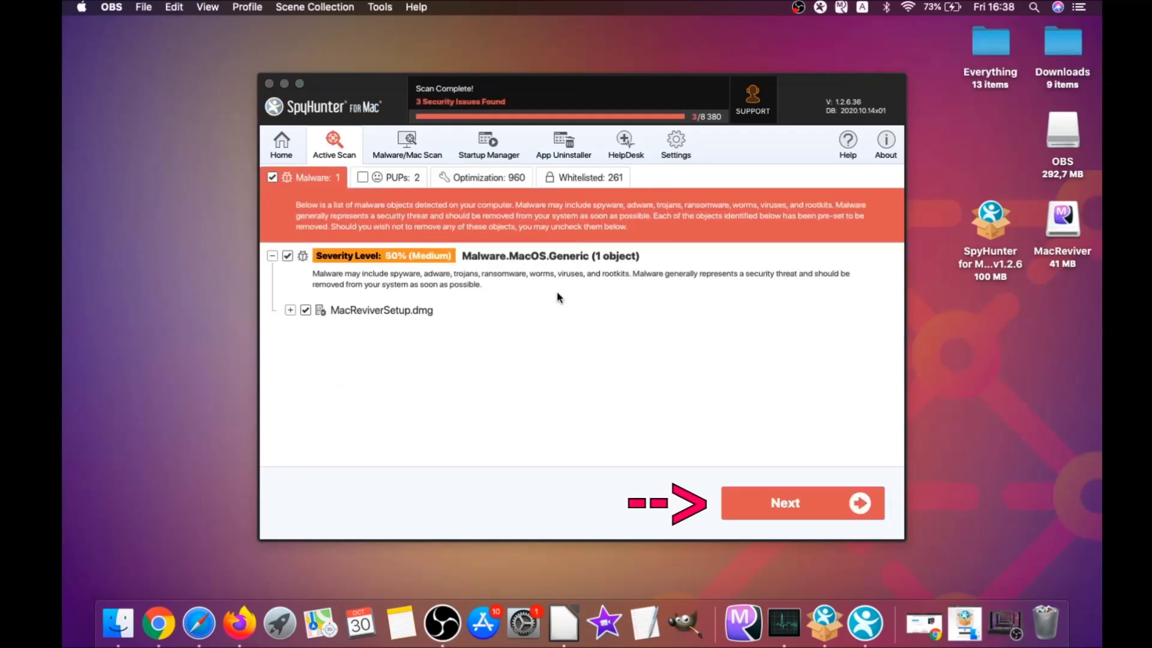
Remove the MacReviverSetup.dmg malware and both MacReviver PUPs, then finish the remediation
left_click(791, 507)
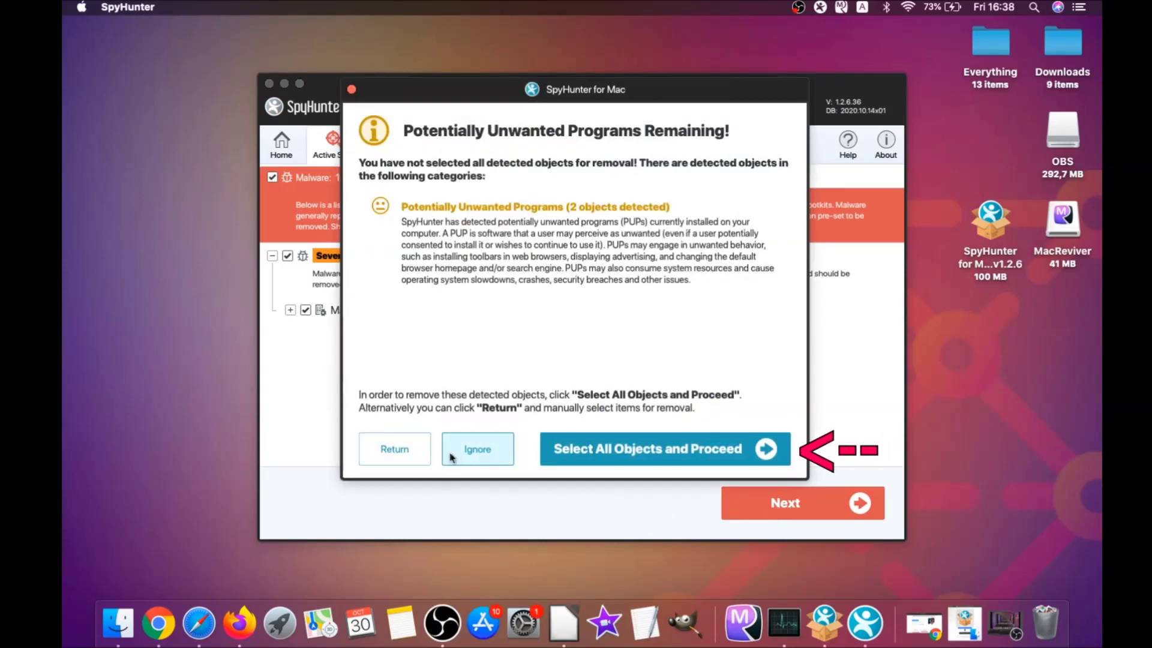
left_click(472, 449)
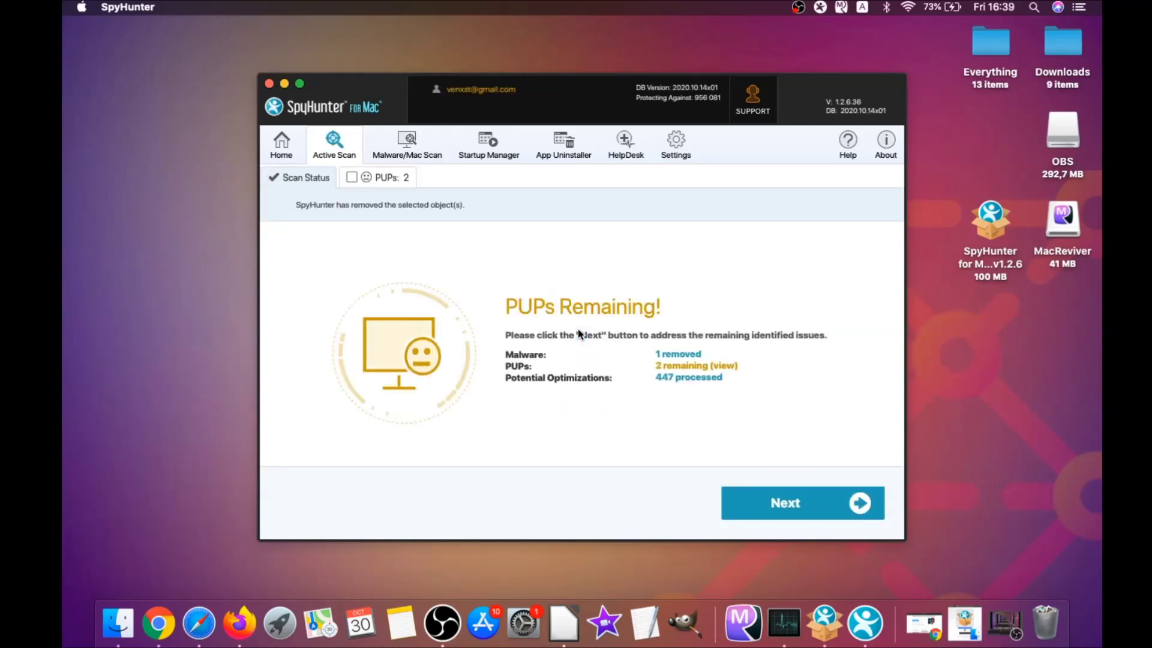
left_click(388, 178)
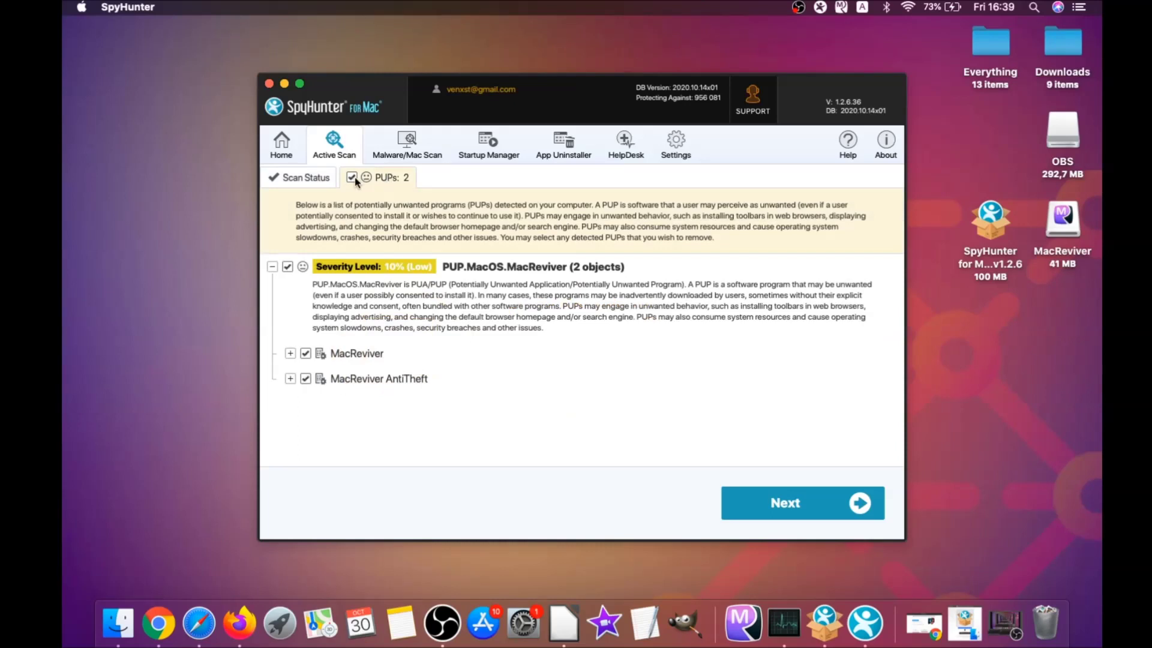
left_click(798, 495)
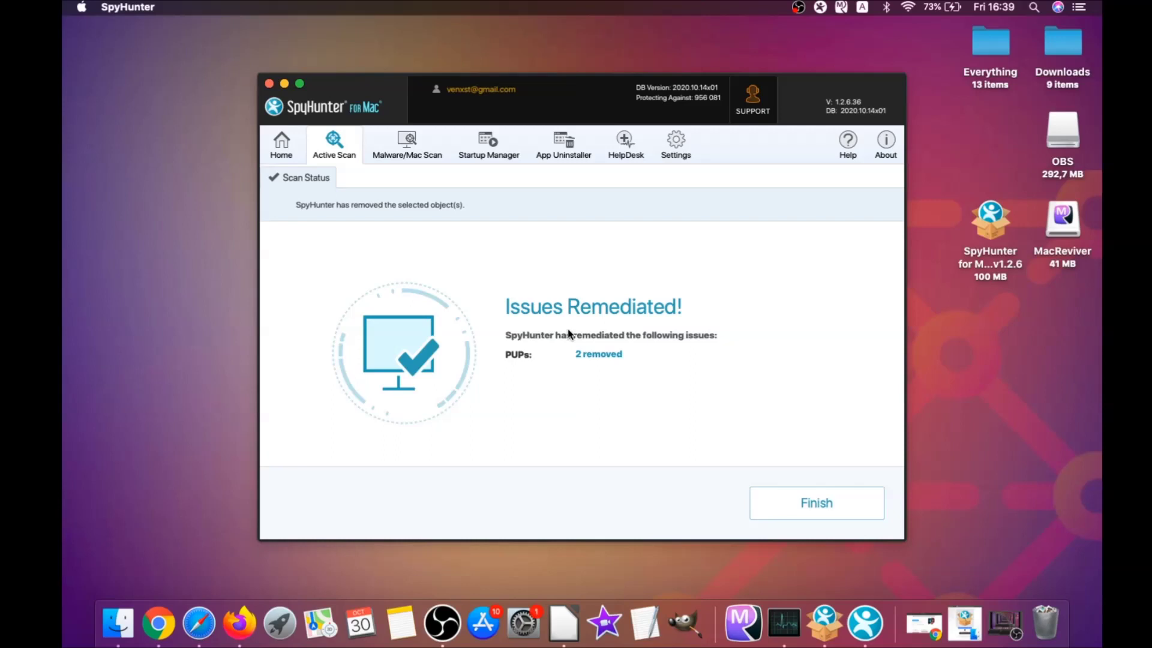
left_click(822, 503)
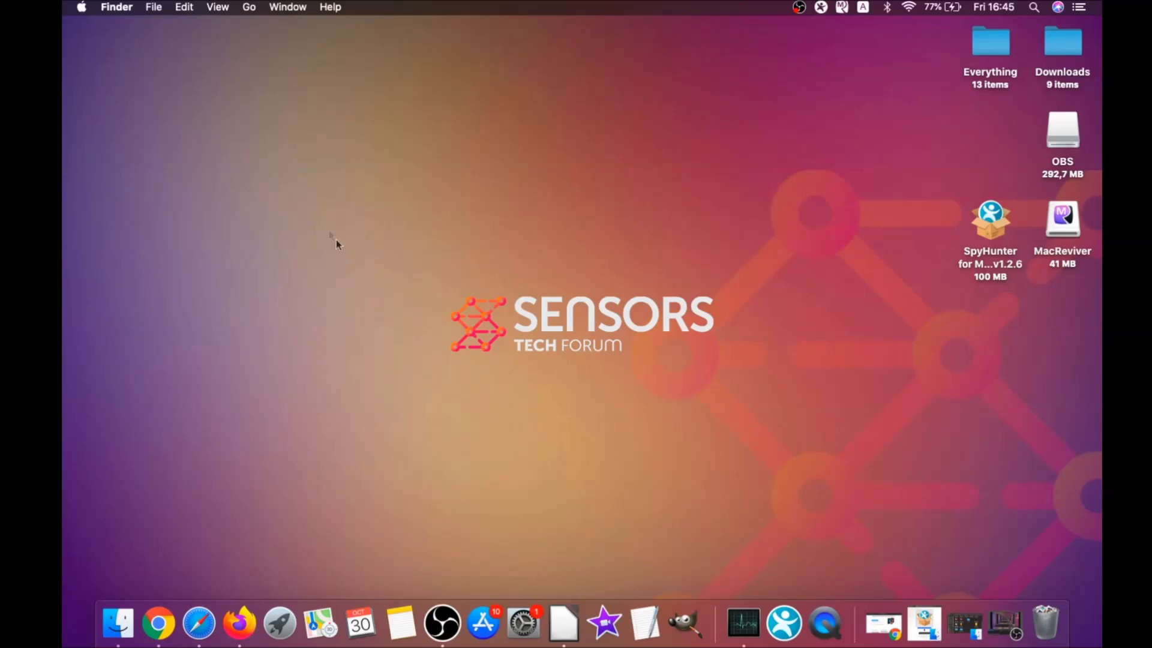
Move MacReviver.app from the Applications folder to the Bin
left_click(249, 8)
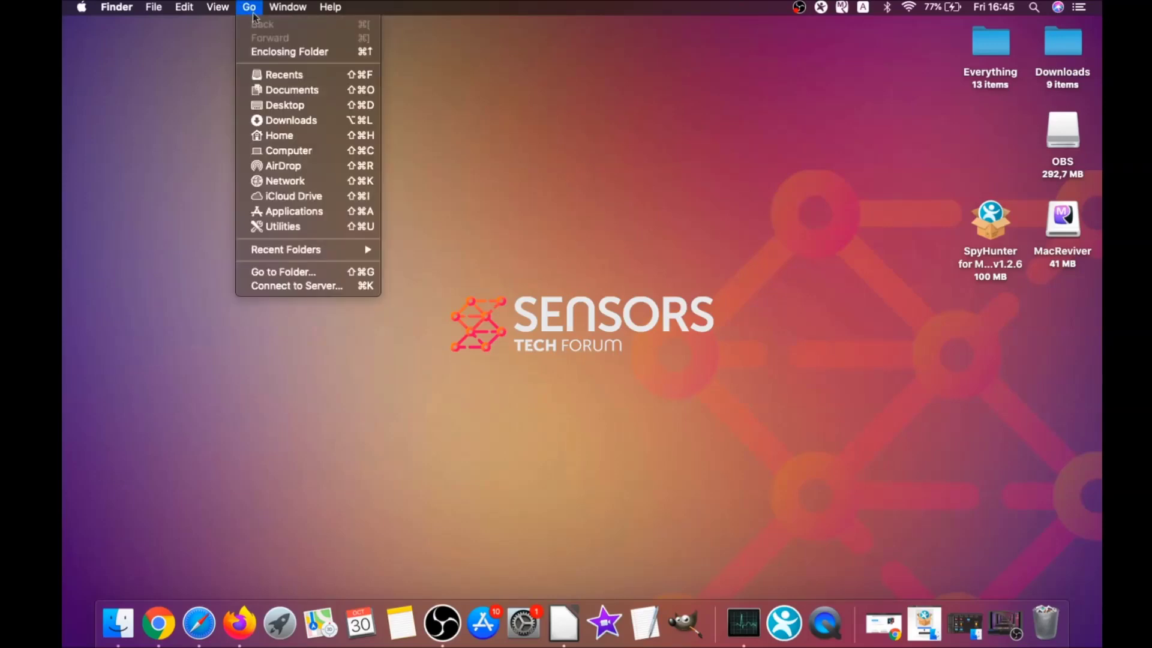
left_click(288, 207)
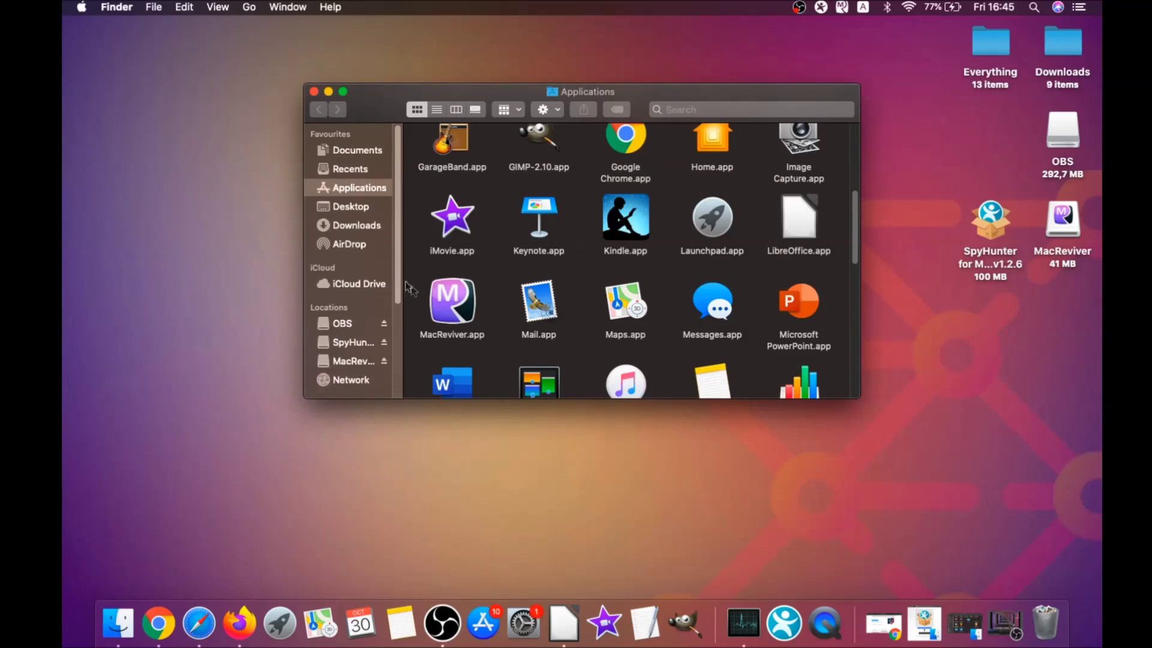
left_click(442, 302)
left_click_drag(445, 303, 1043, 615)
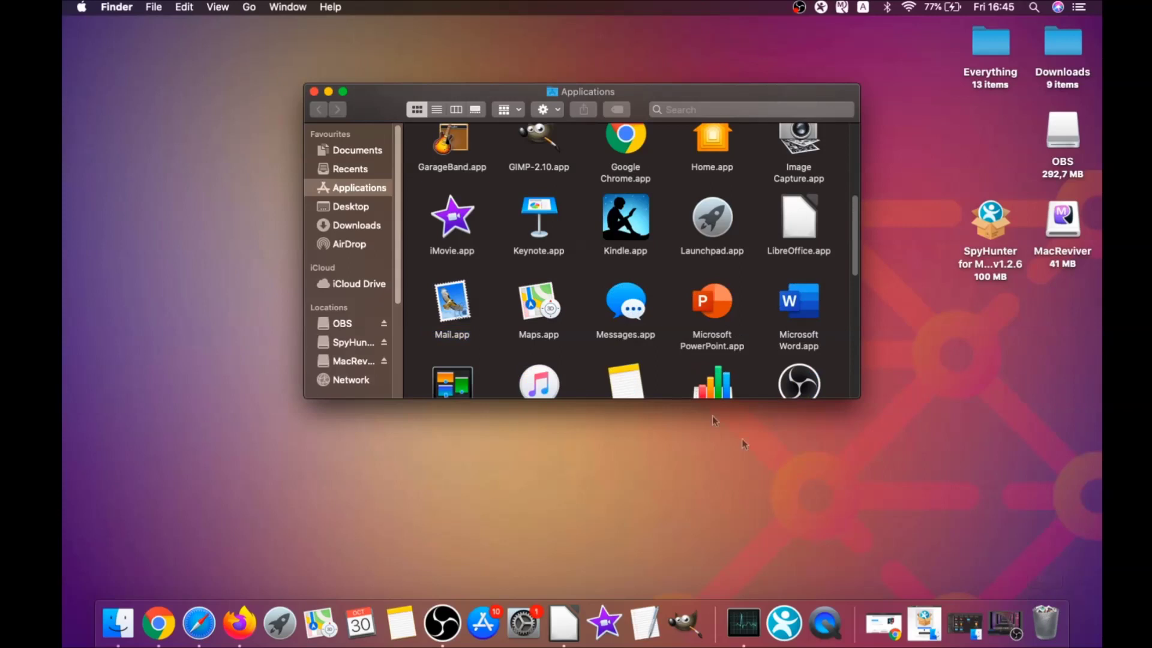
Close the Applications window and go to the Utilities folder
left_click(314, 92)
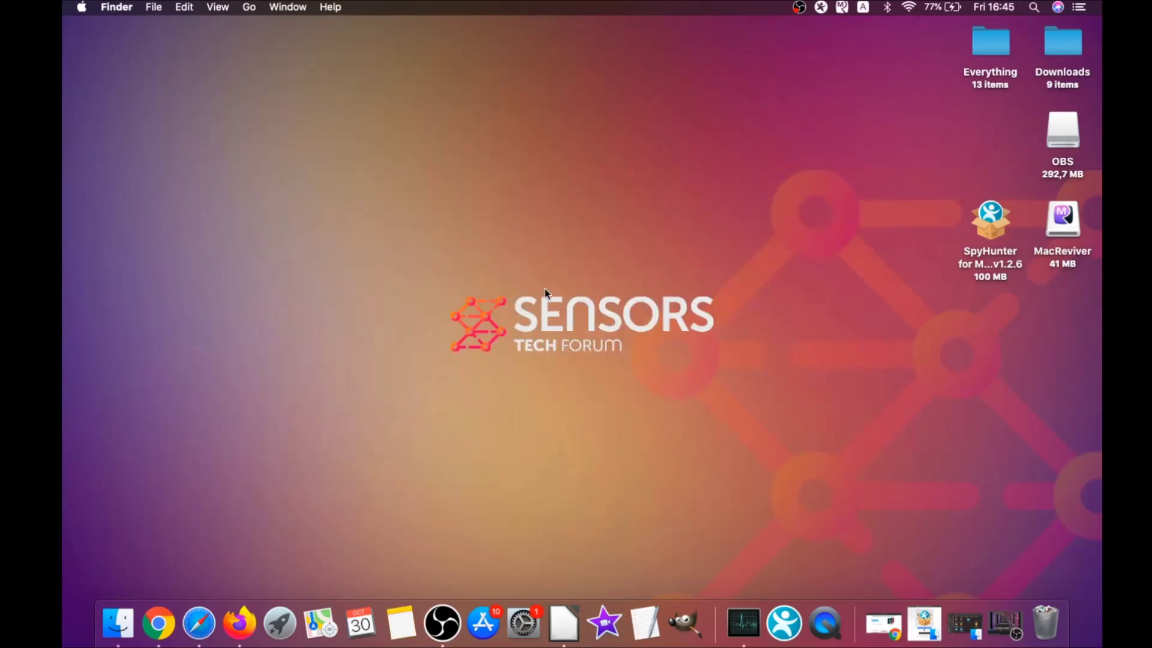
left_click(251, 8)
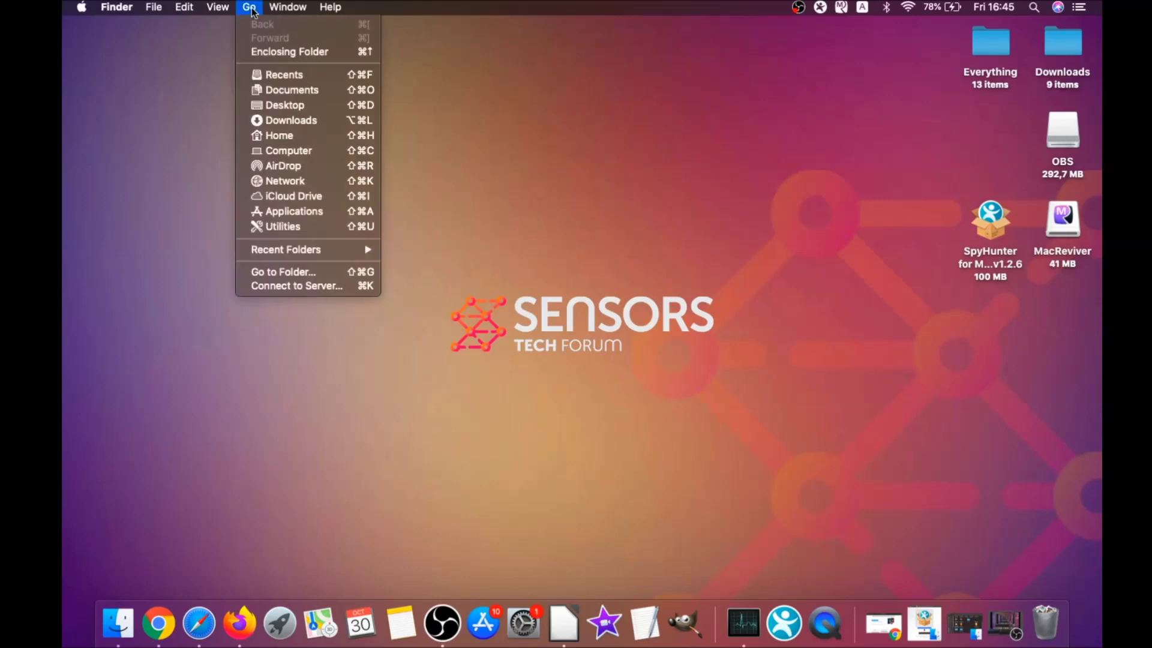
left_click(302, 228)
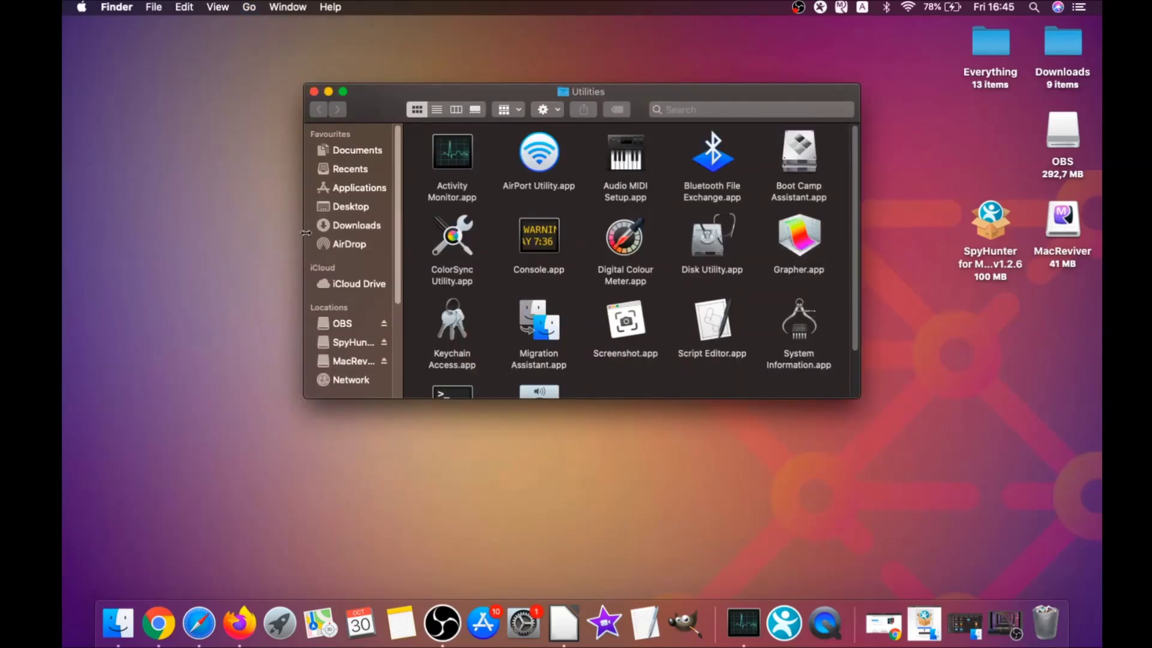
Launch Activity Monitor and force quit the lsd process
double_click(451, 159)
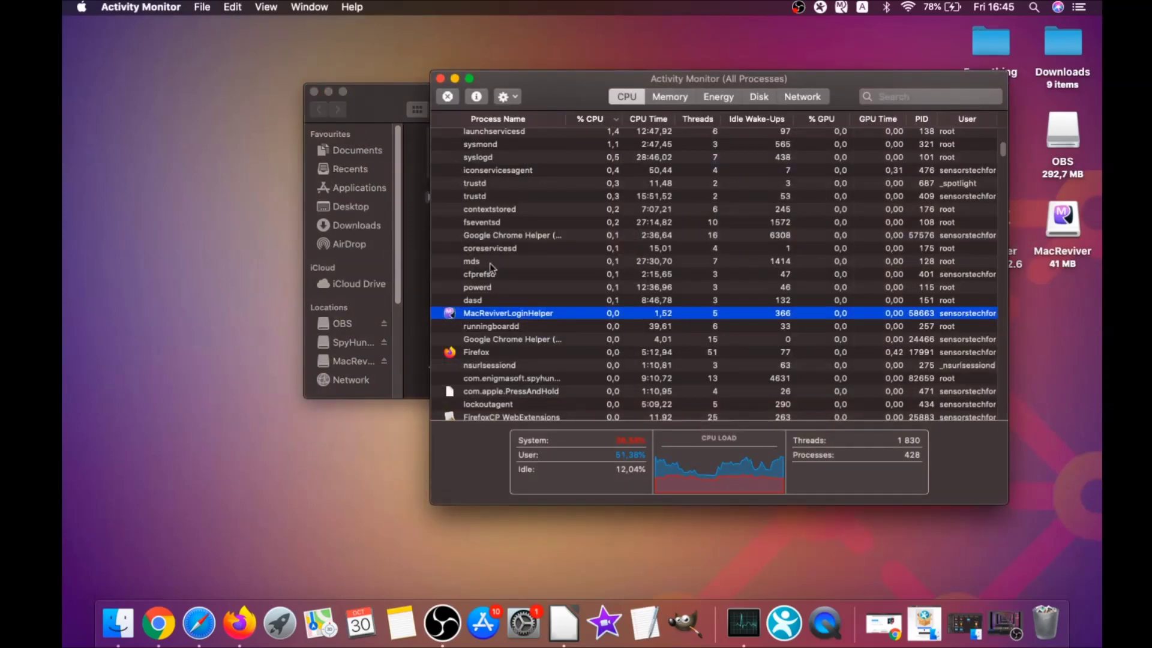
left_click(489, 315)
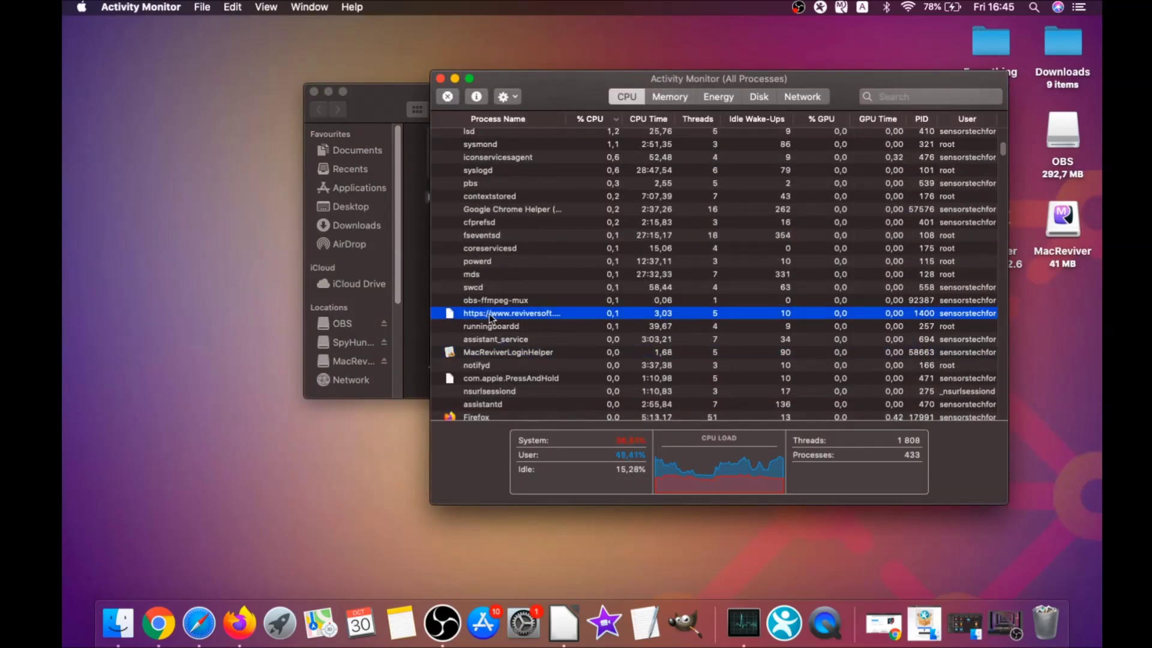
scroll(490, 316, "down", 10)
scroll(479, 360, "up", 5)
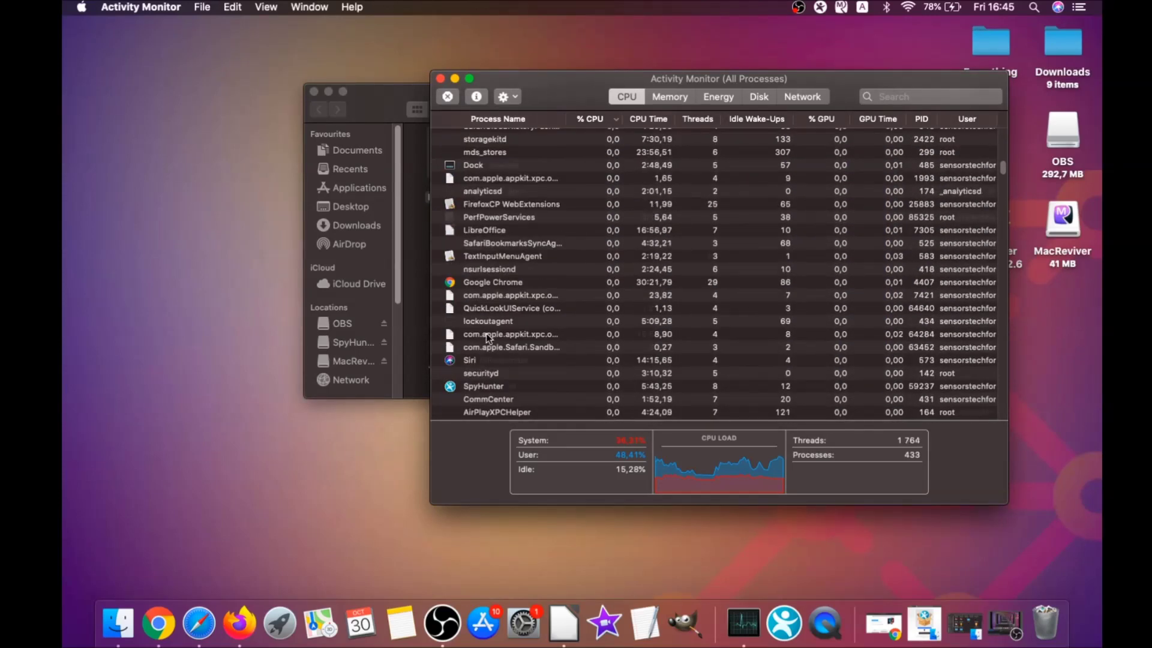
scroll(485, 333, "up", 3)
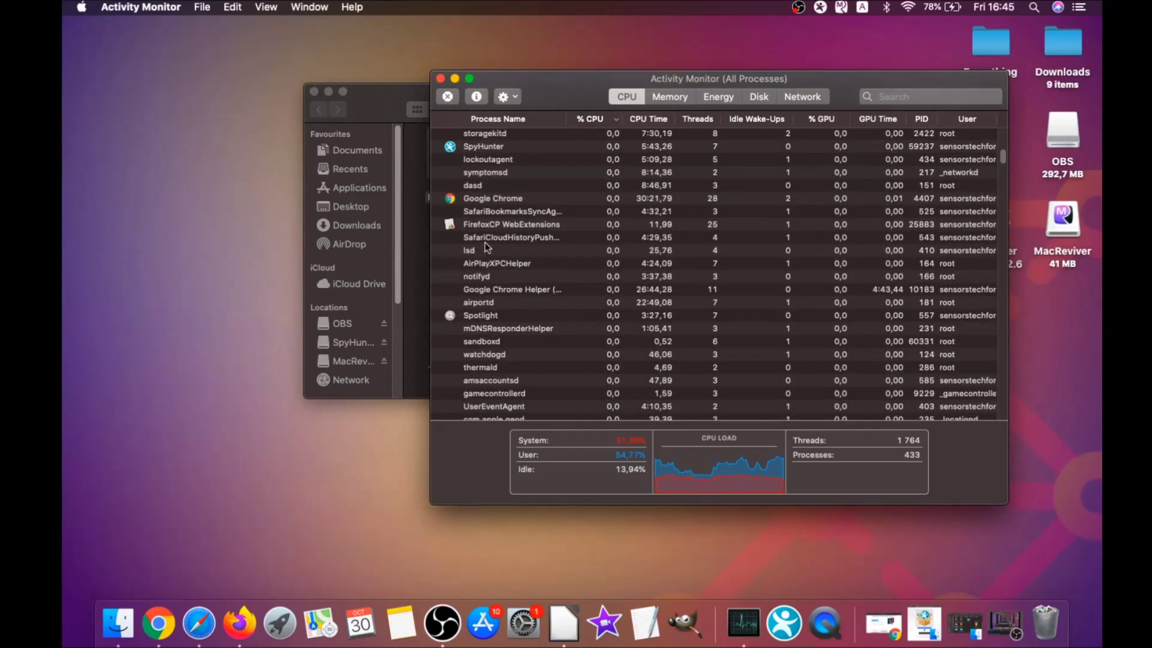
left_click(482, 248)
left_click(447, 96)
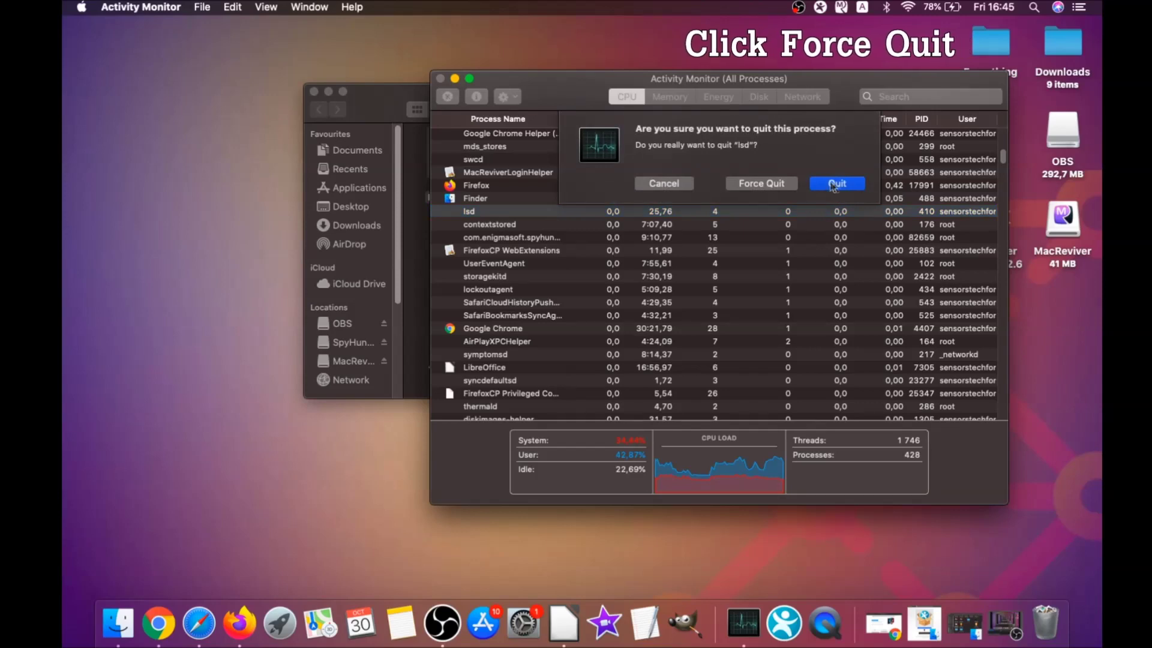
left_click(766, 183)
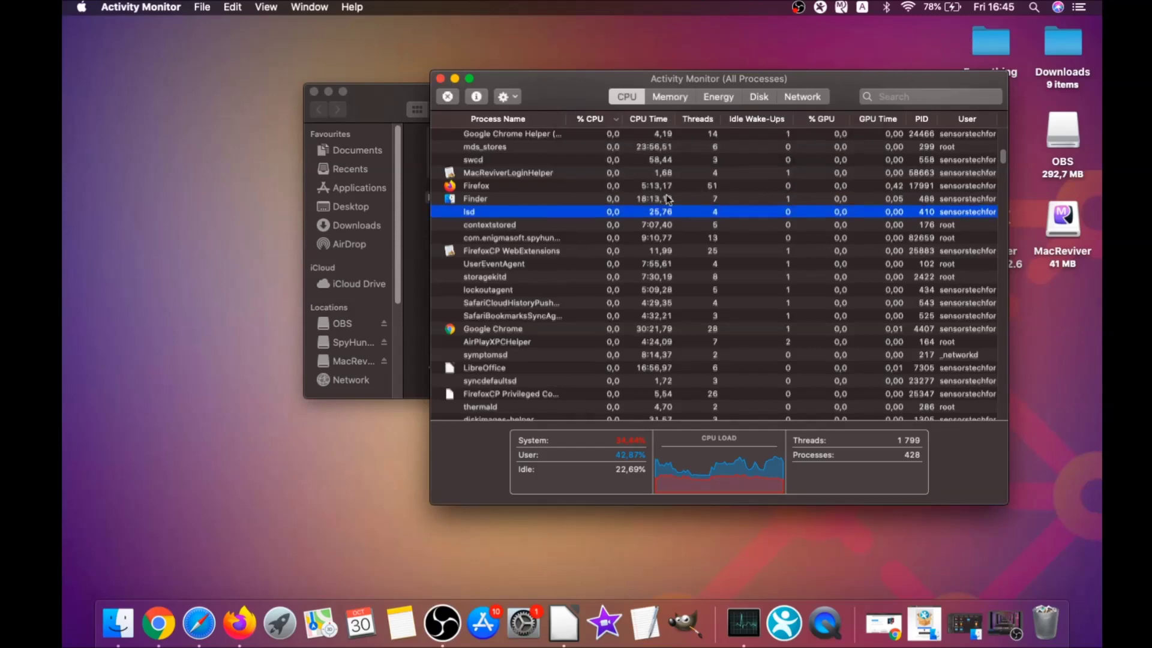
Force quit MacReviverLoginHelper, then close Activity Monitor and the Utilities window
left_click(532, 211)
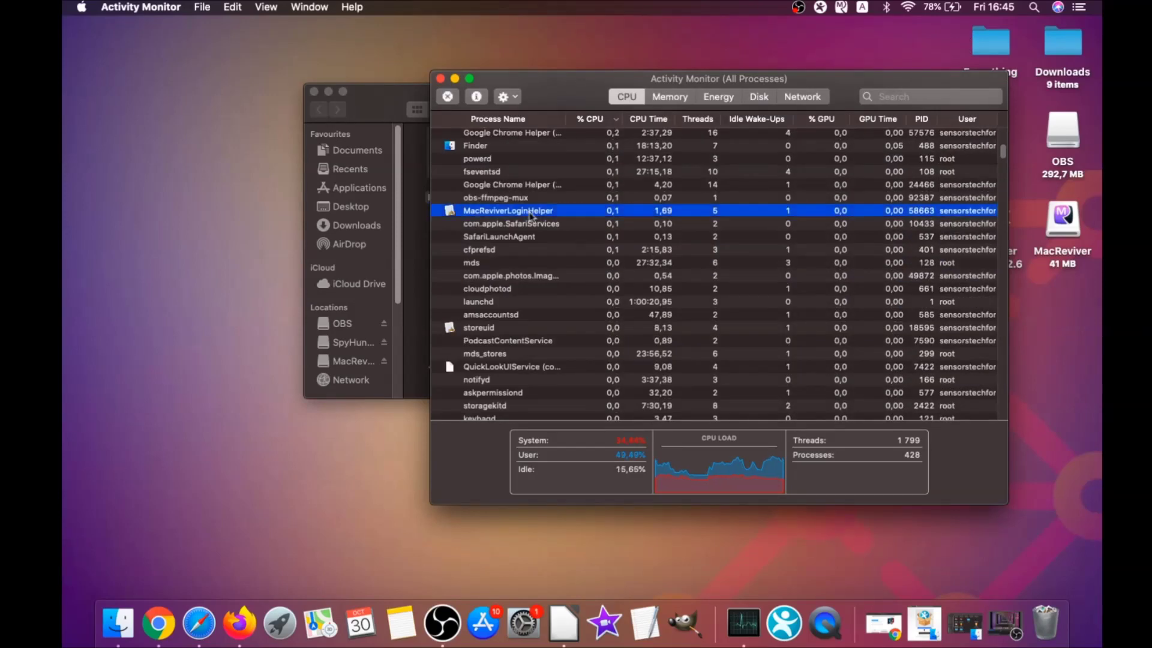
left_click(454, 101)
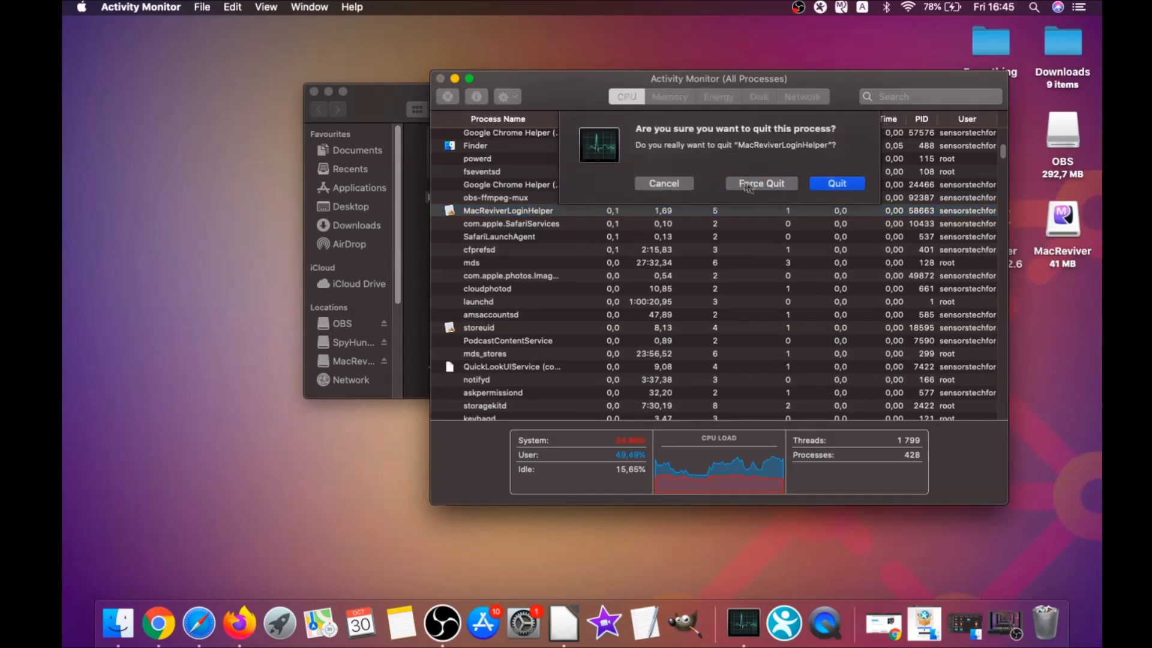
left_click(760, 184)
scroll(531, 206, "up", 5)
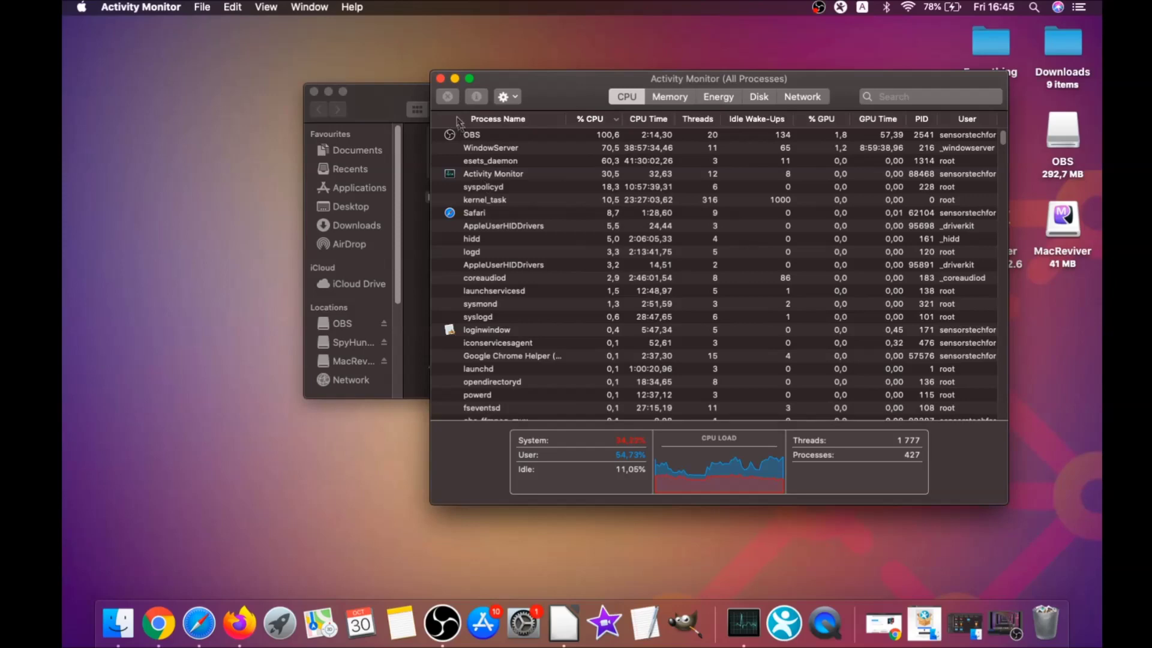
left_click(440, 78)
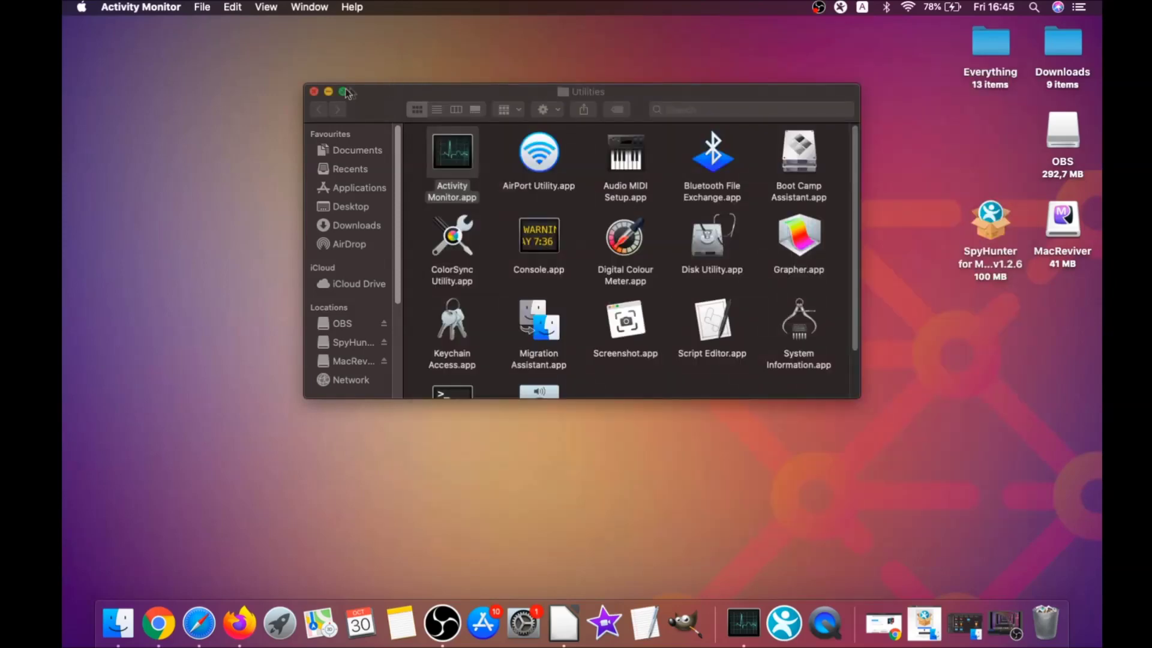
left_click(313, 92)
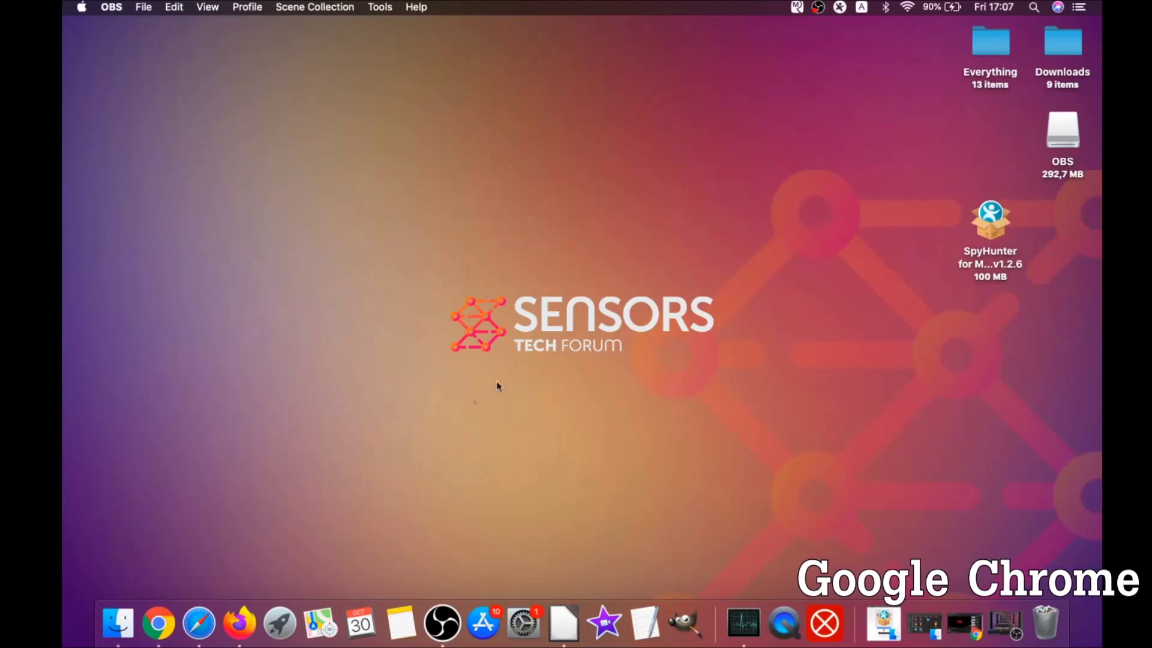
Open Chrome's Clear browsing data page at about://settings/clearBrowserData
left_click(159, 623)
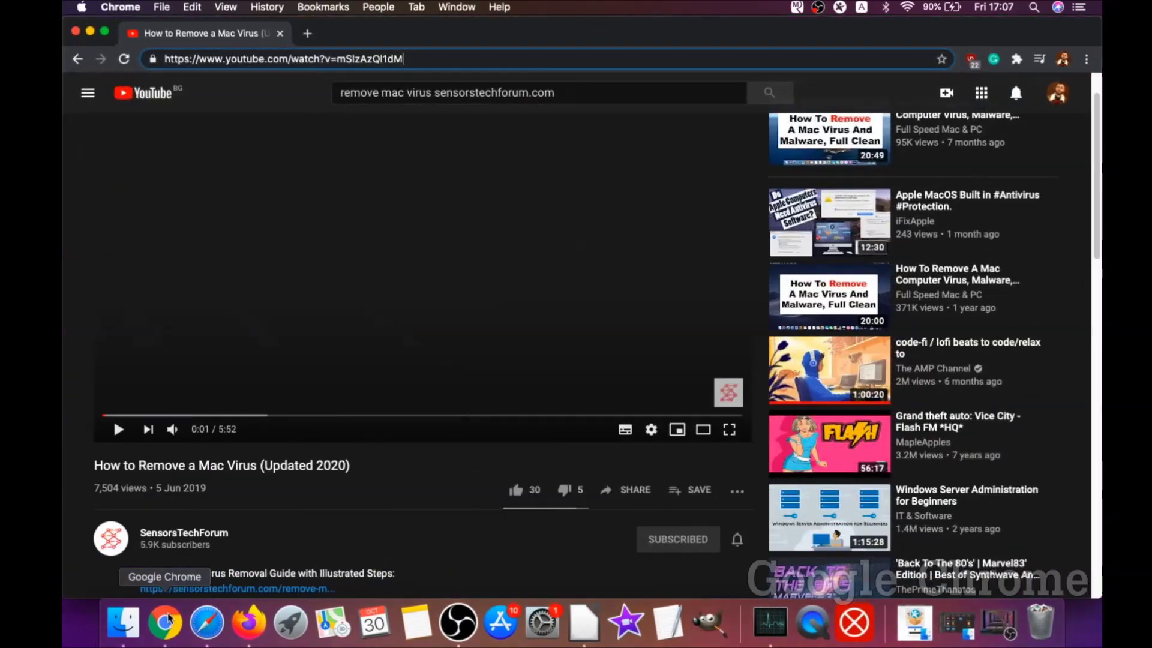
left_click(406, 61)
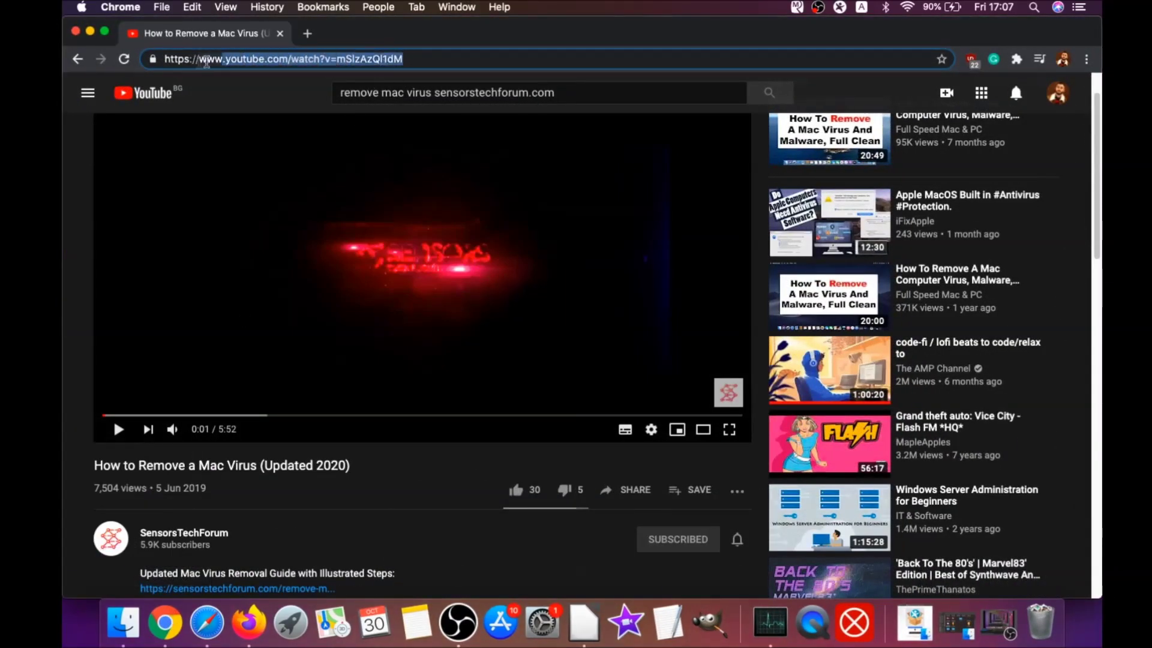
type("about")
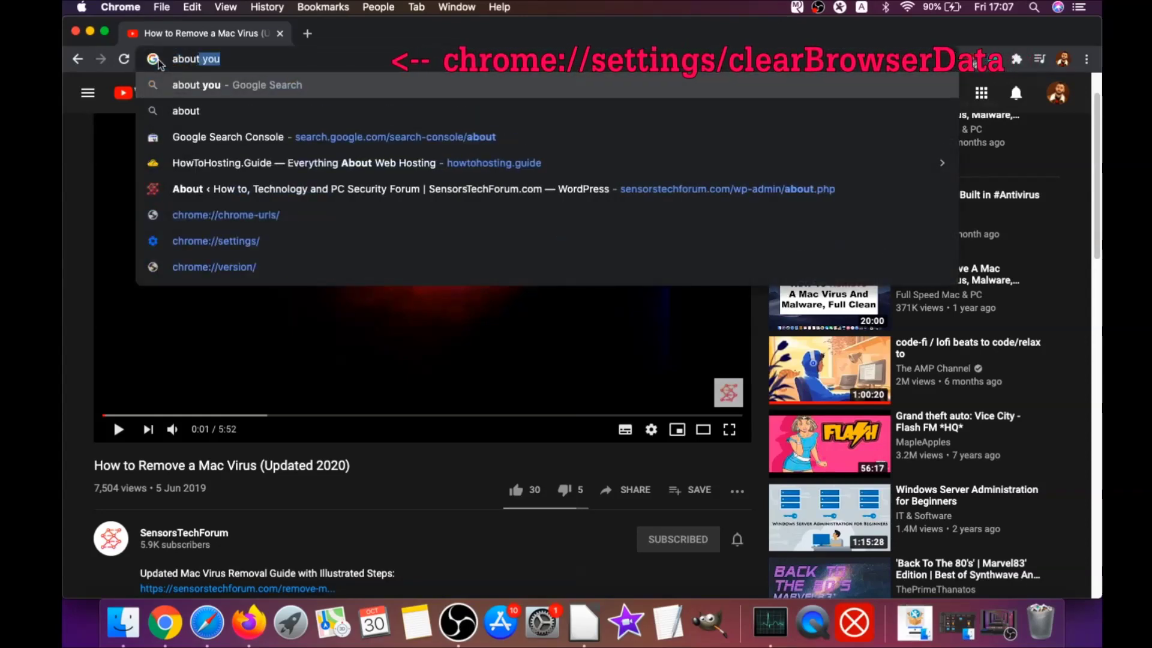
type("://settings")
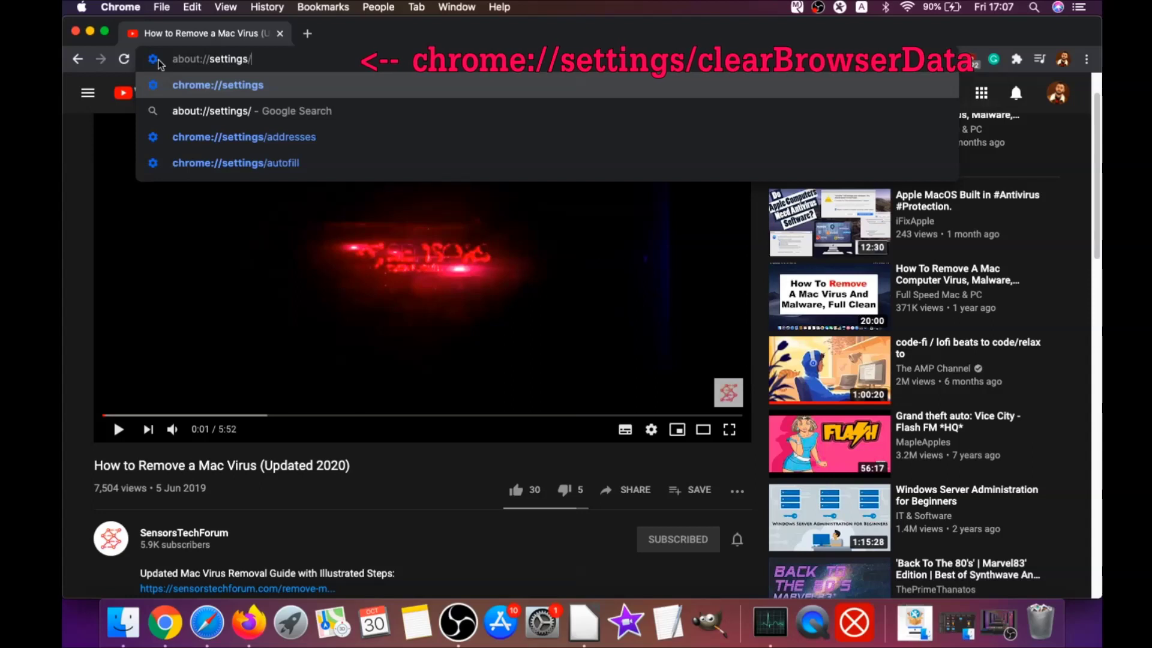
type("/clearBr")
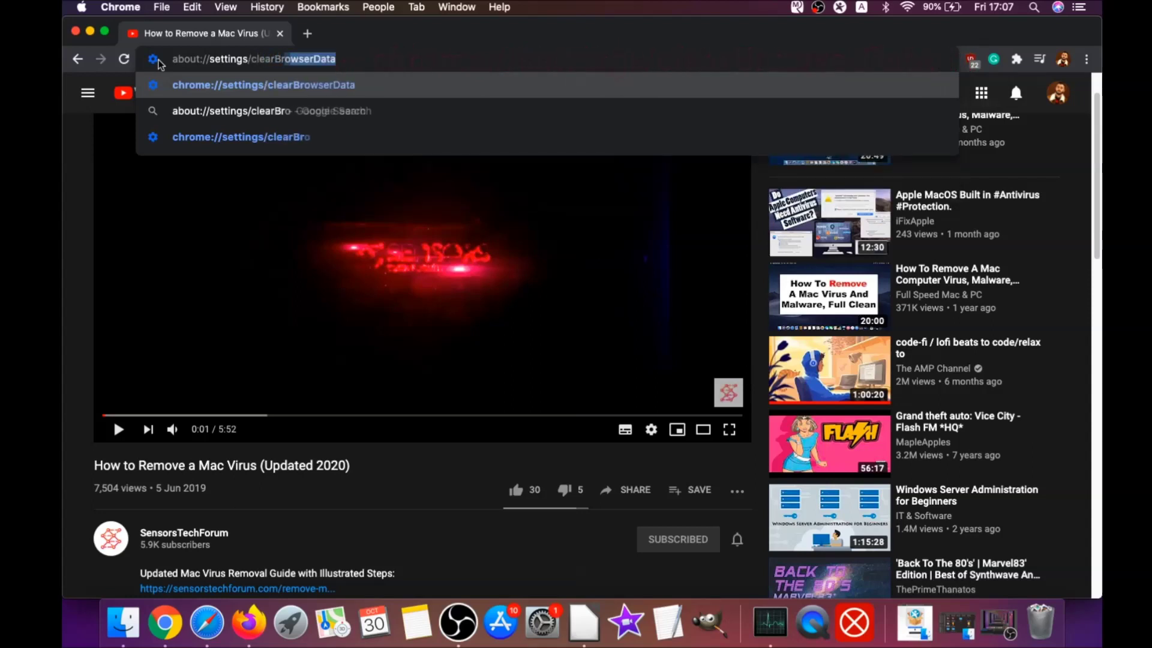
type("owserData")
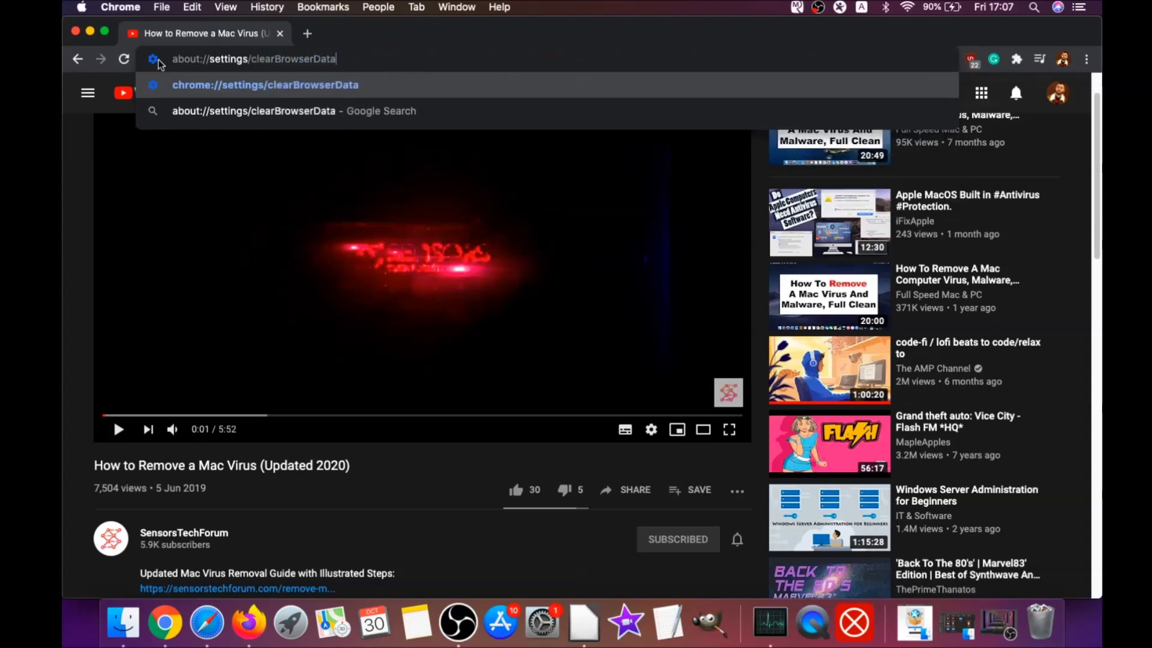
key("Return")
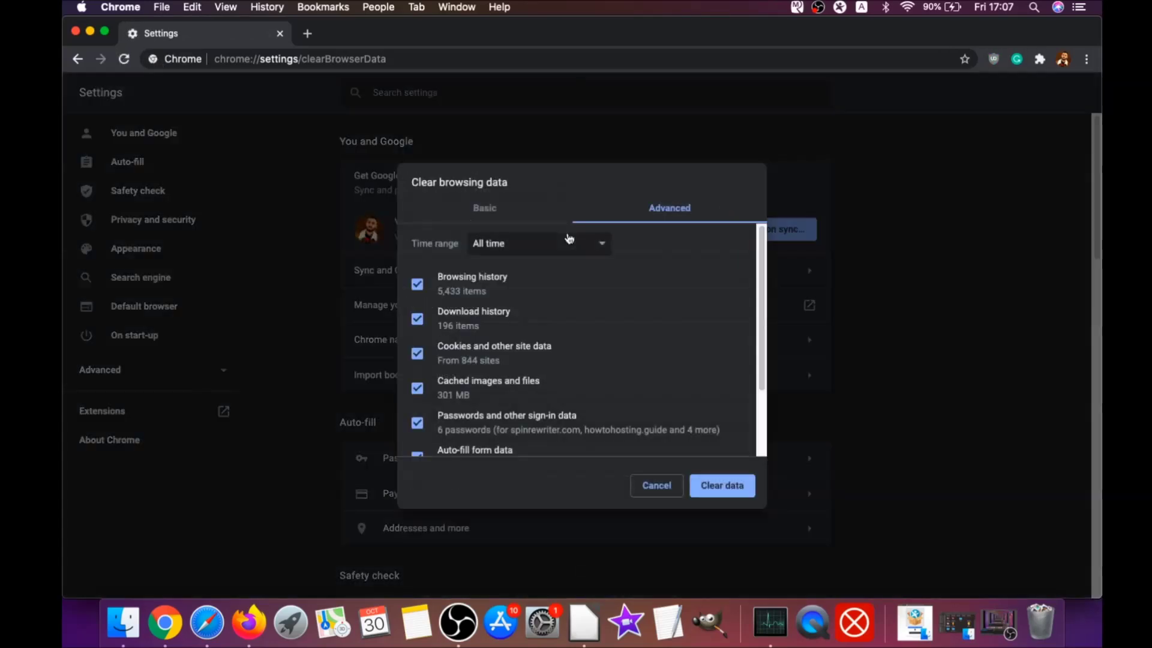
Clear all-time browsing data, cookies and cache, leaving passwords and sign-in data unticked
left_click(526, 246)
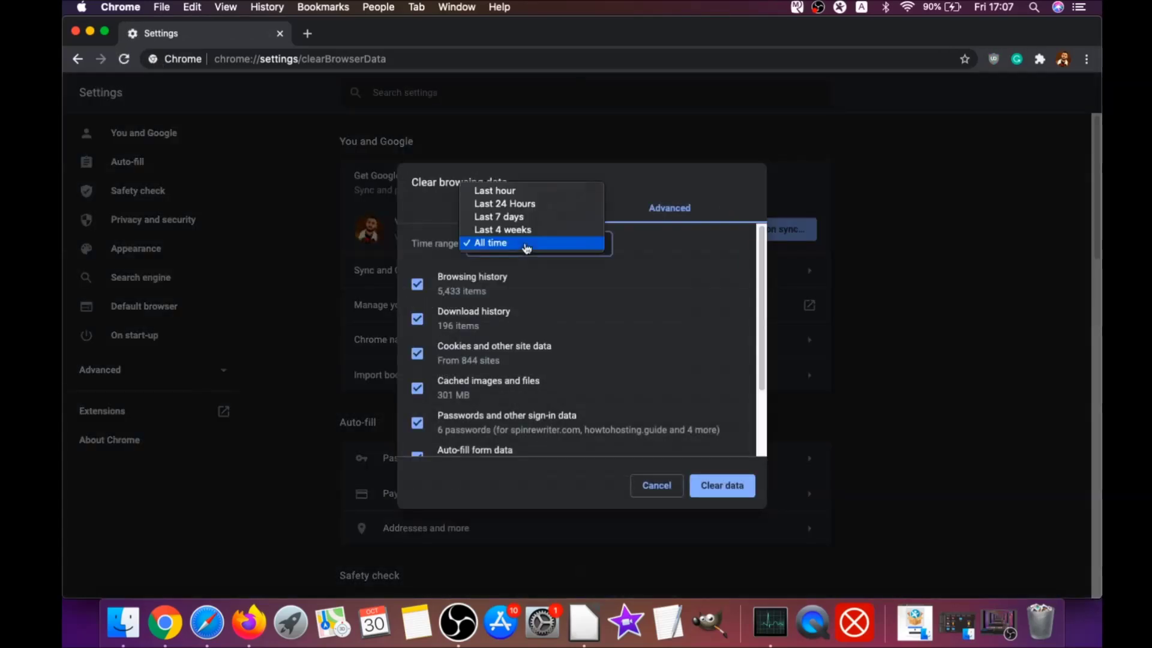
left_click(490, 243)
scroll(493, 291, "down", 3)
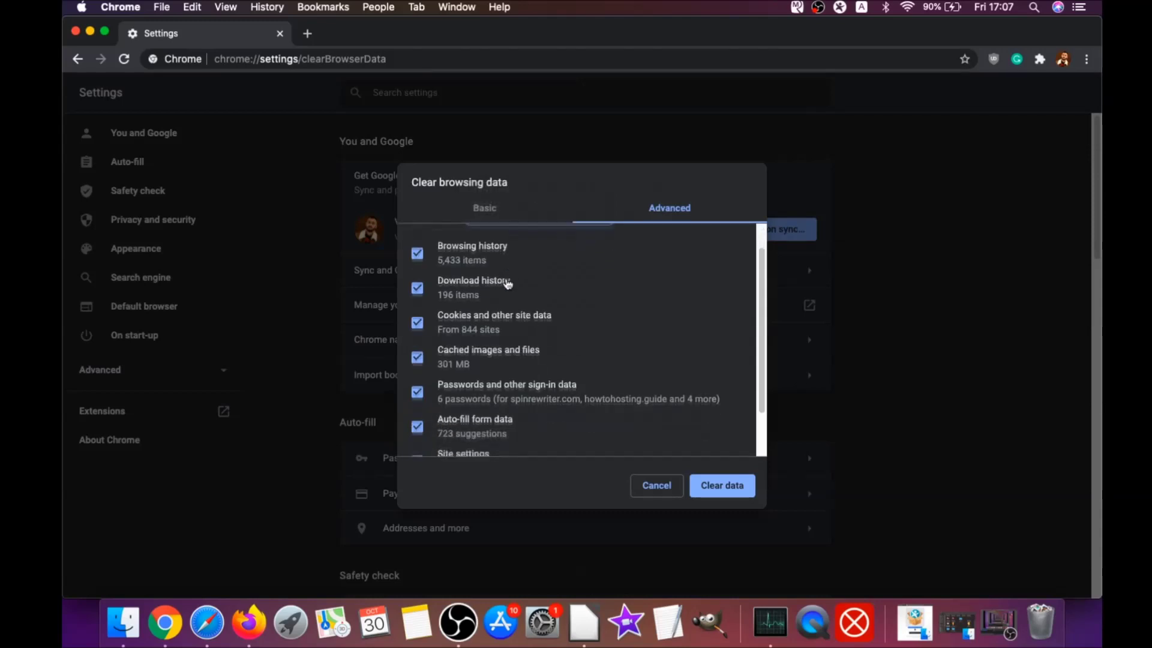
left_click(473, 333)
scroll(475, 315, "up", 3)
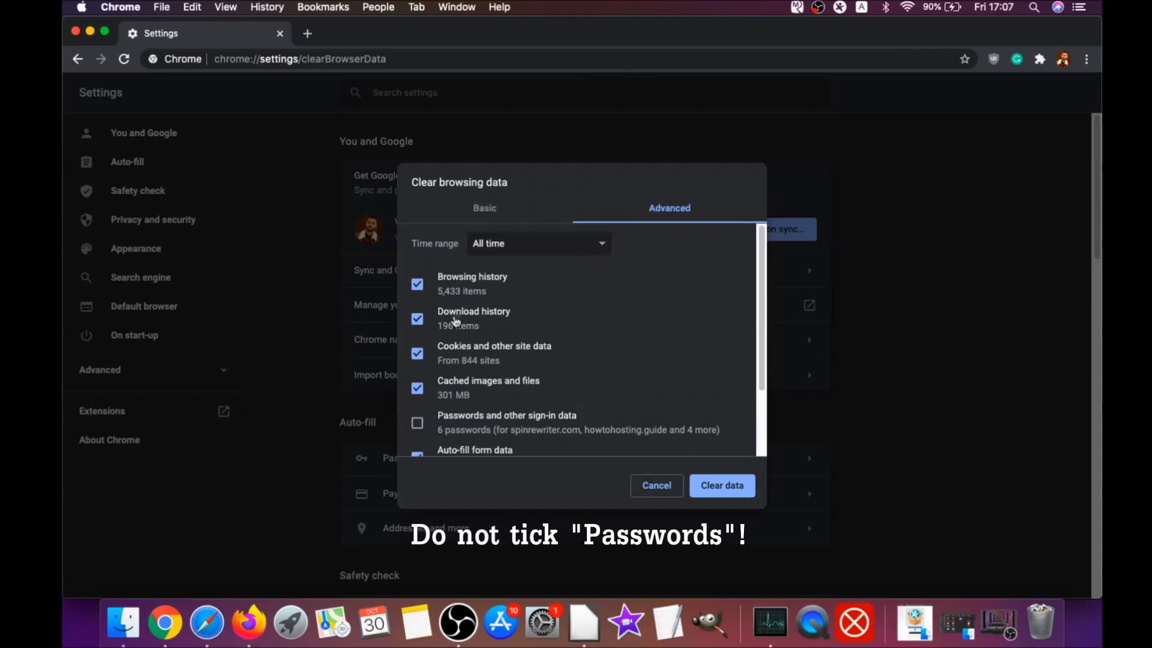
scroll(465, 360, "down", 3)
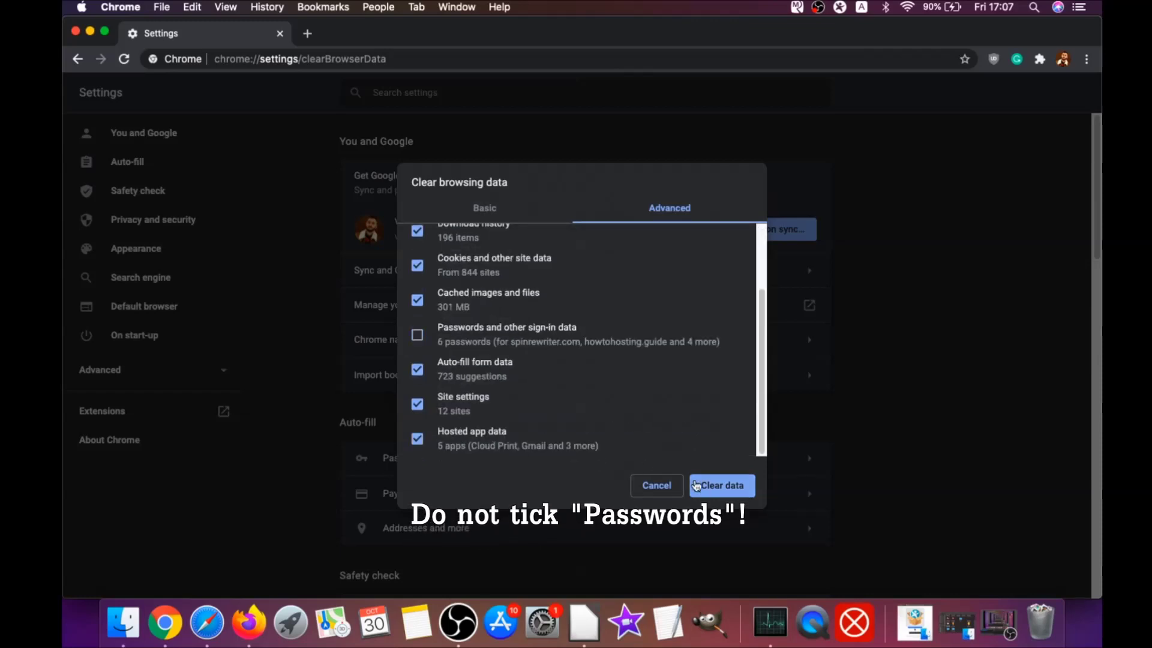
left_click(715, 487)
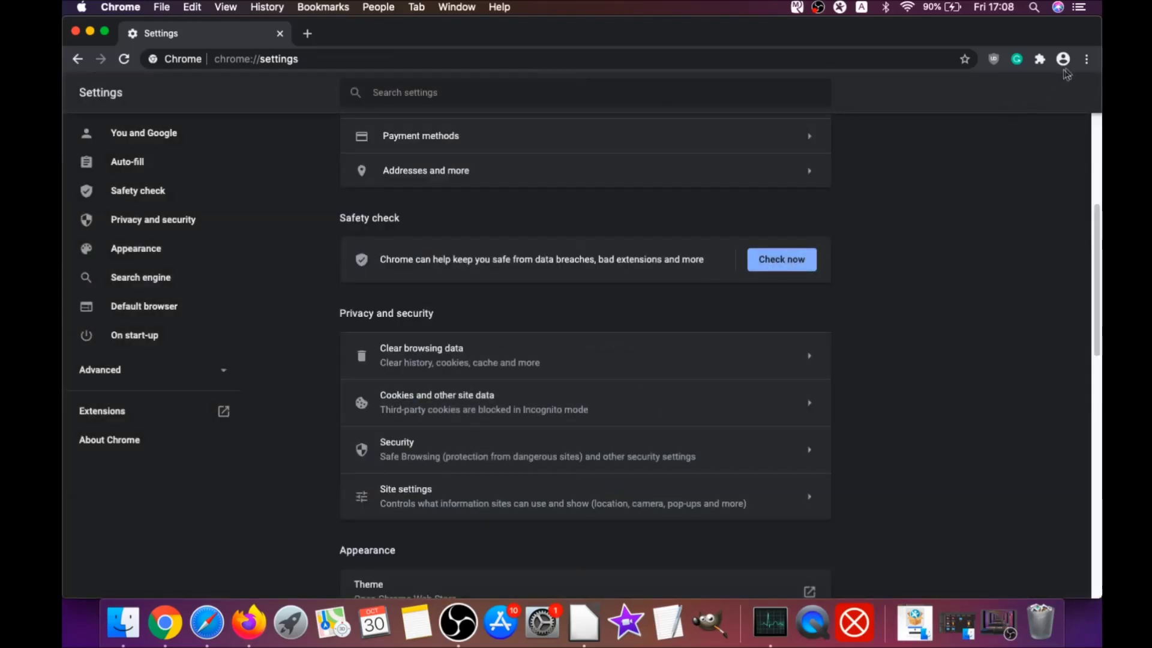
Remove the uBlock Origin extension from Chrome's Extensions page and minimize Chrome
left_click(1087, 60)
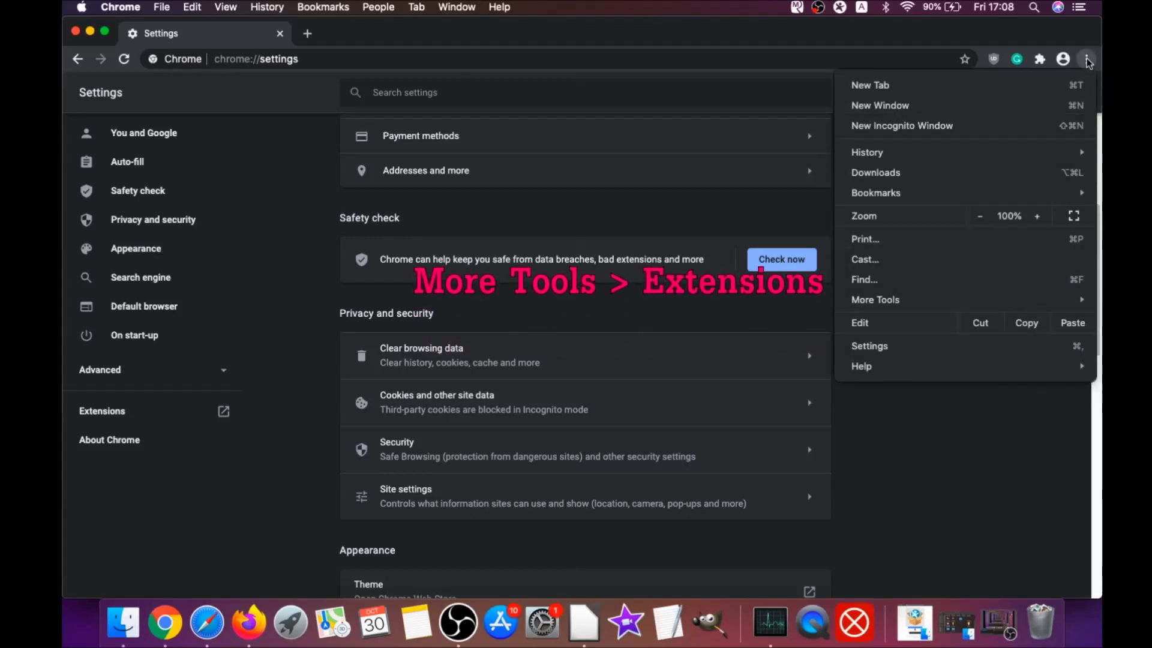
mouse_move(946, 297)
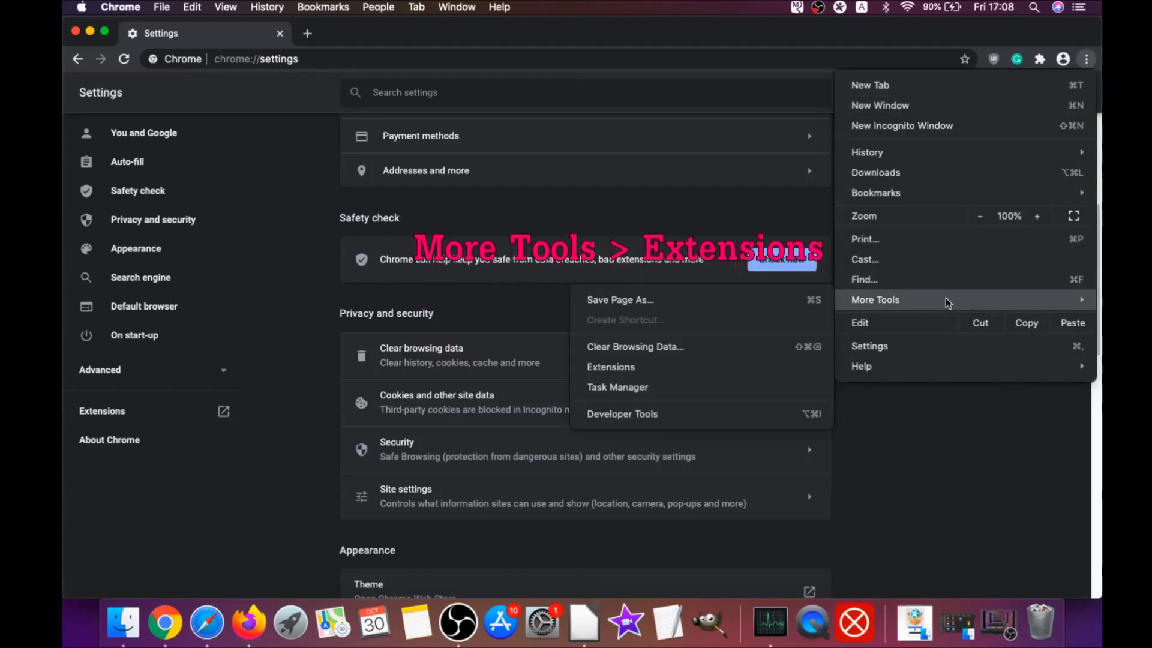
left_click(652, 367)
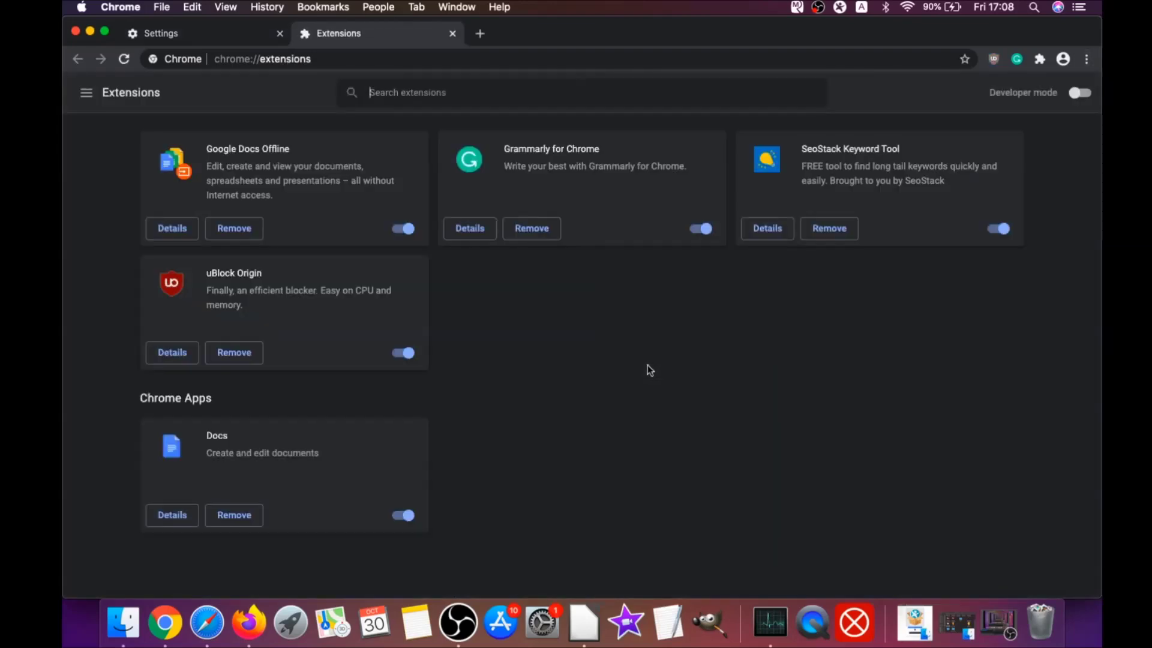
left_click(227, 355)
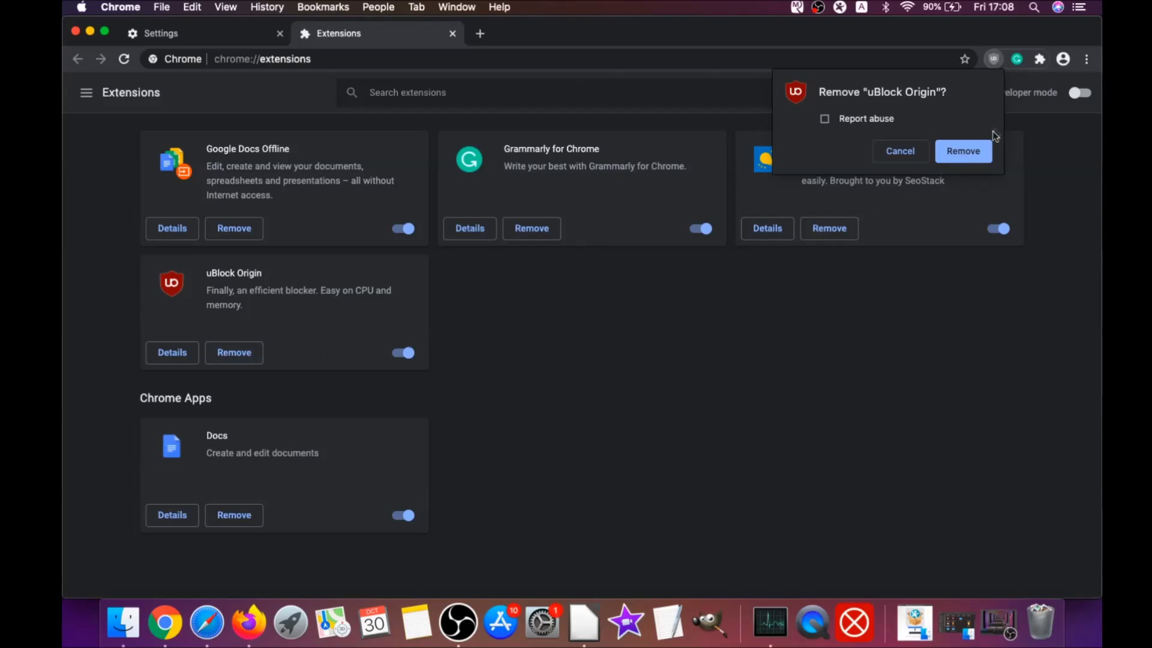
left_click(978, 151)
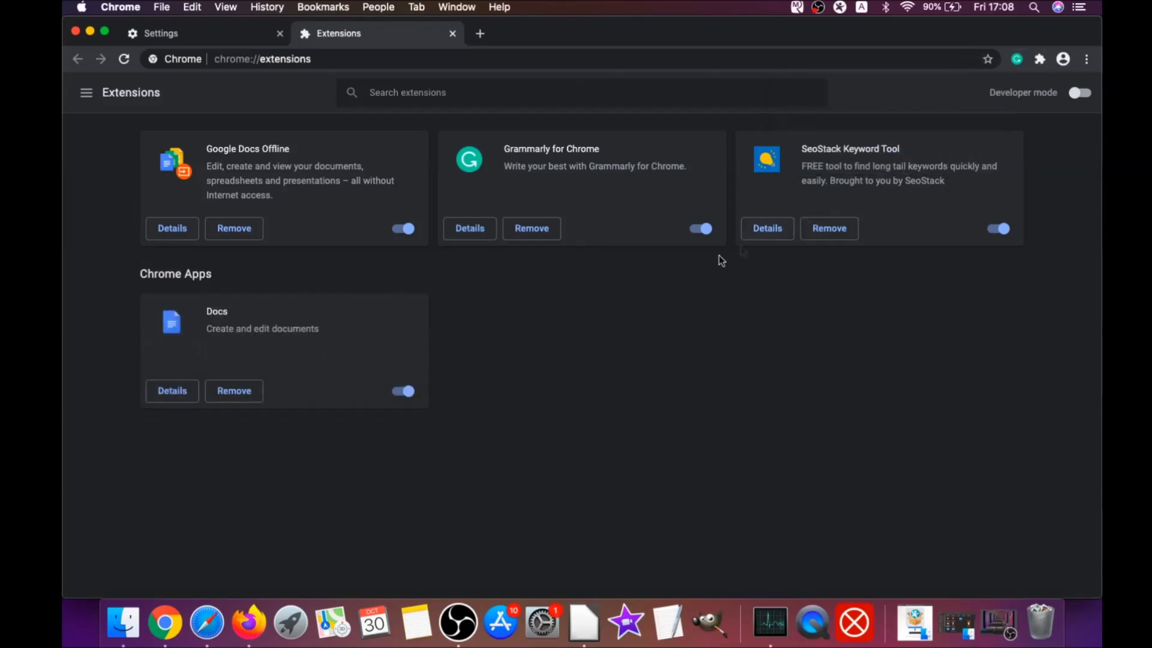
left_click(90, 31)
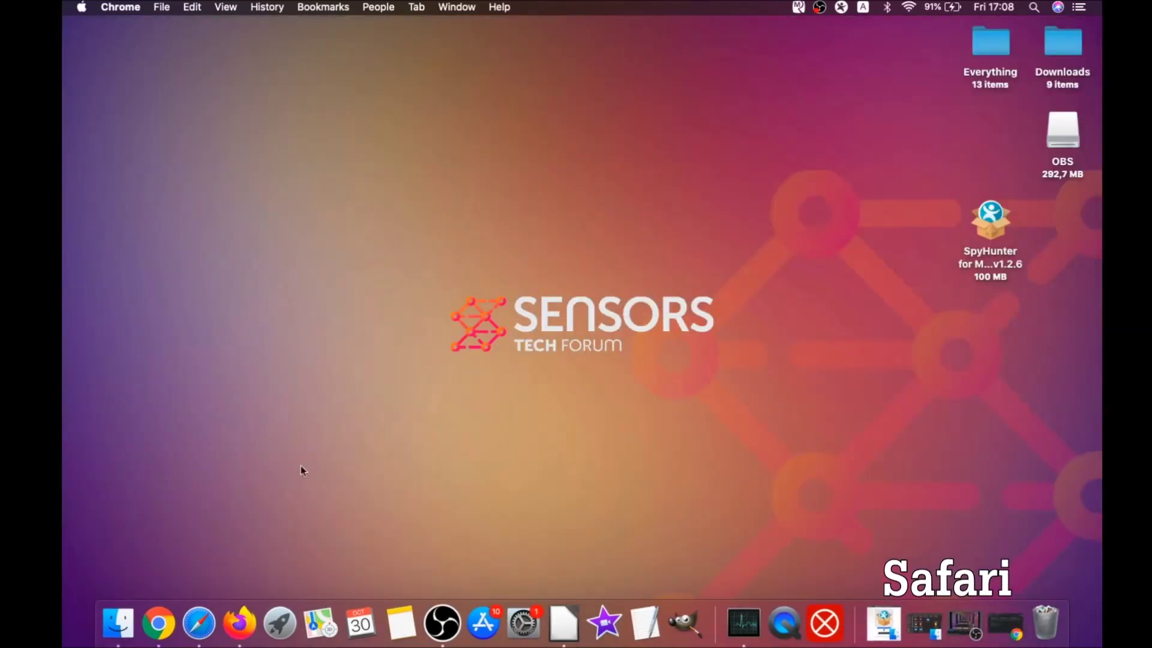
Open Safari preferences and set the homepage to the current apple.com page
left_click(199, 623)
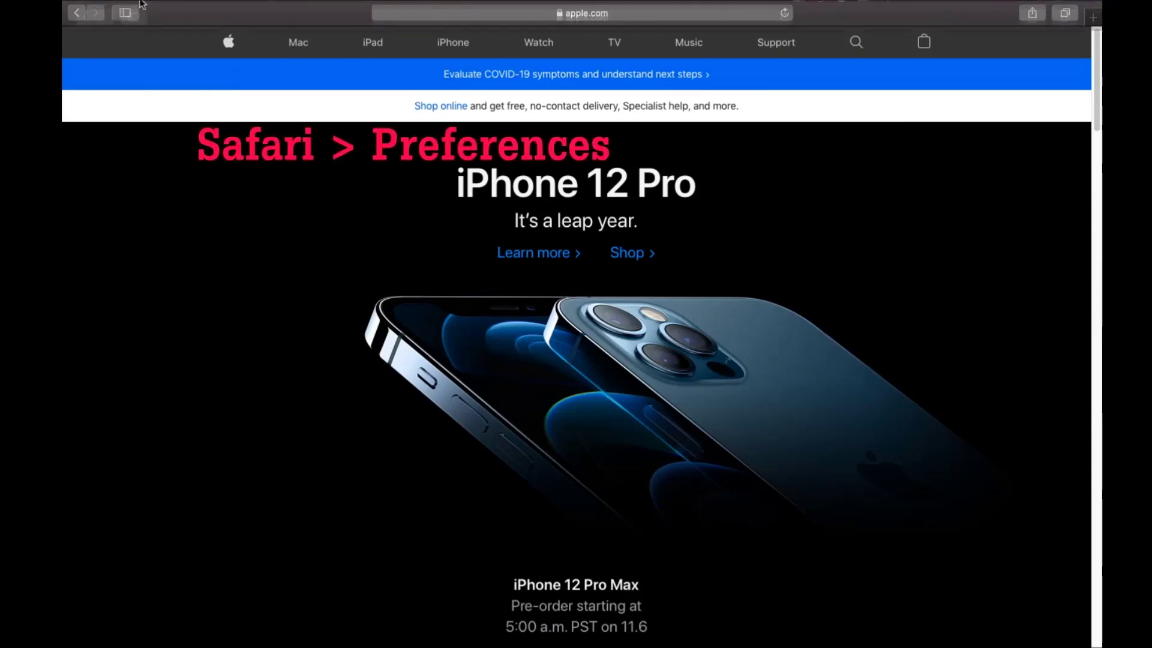
mouse_move(171, 3)
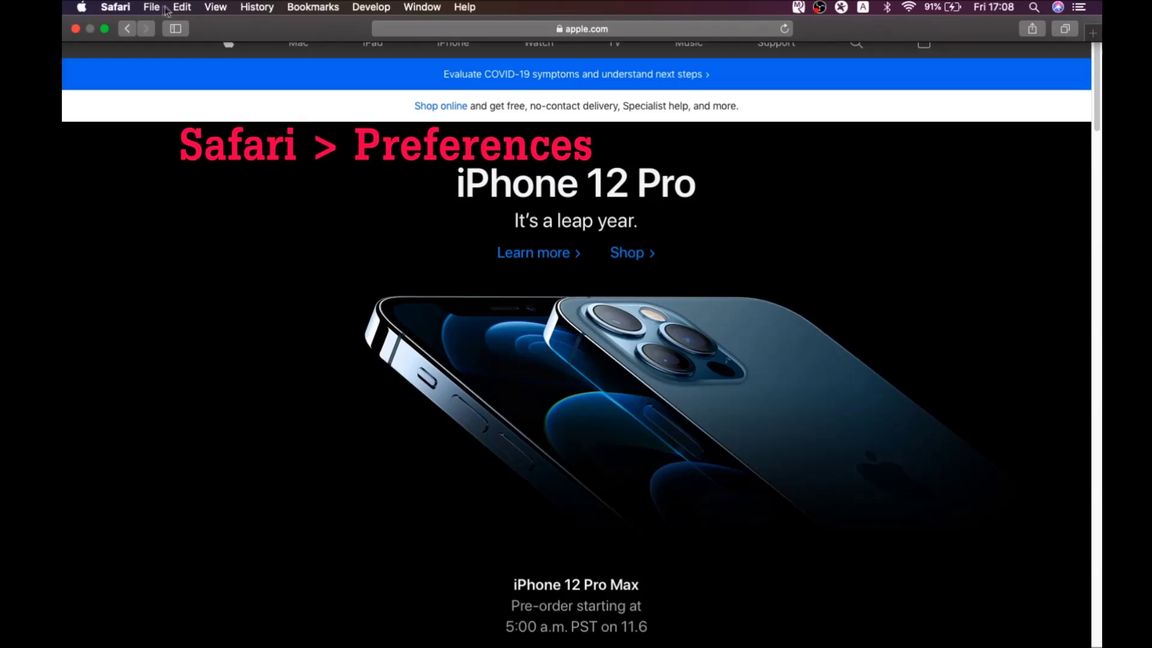
left_click(114, 7)
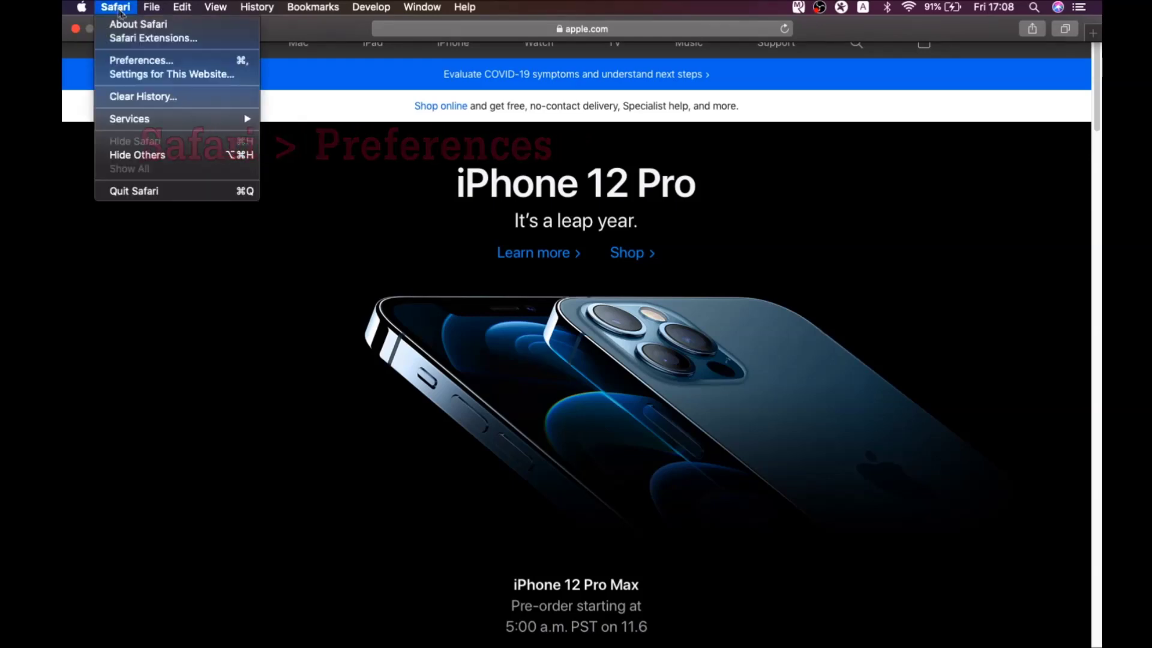
left_click(146, 60)
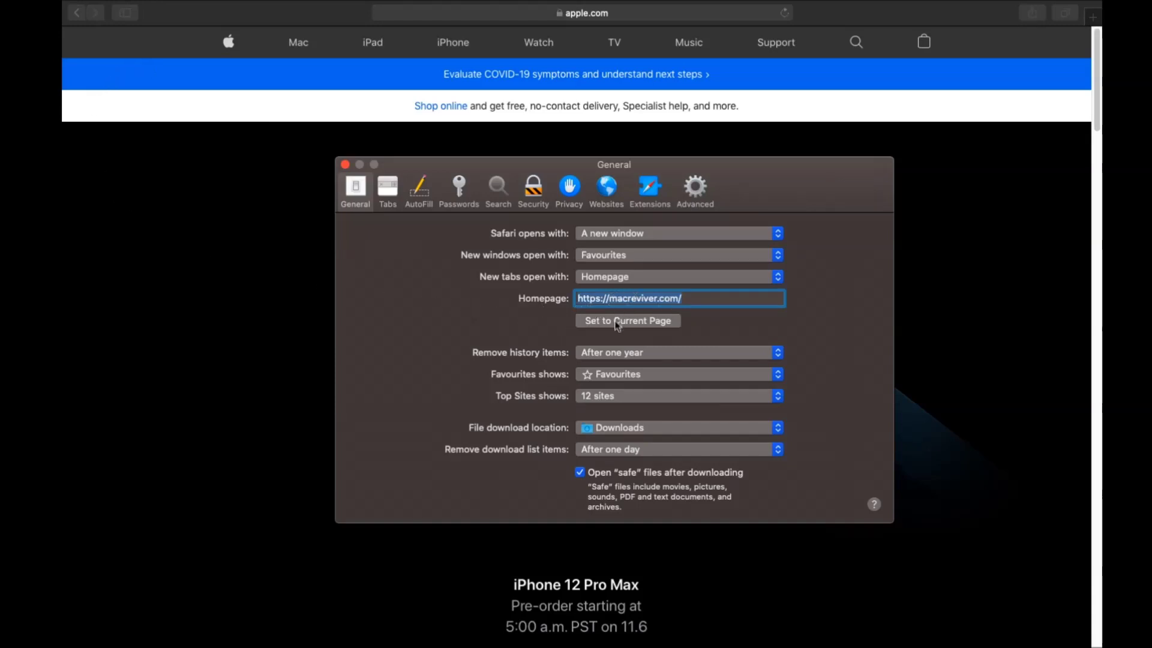
left_click(688, 299)
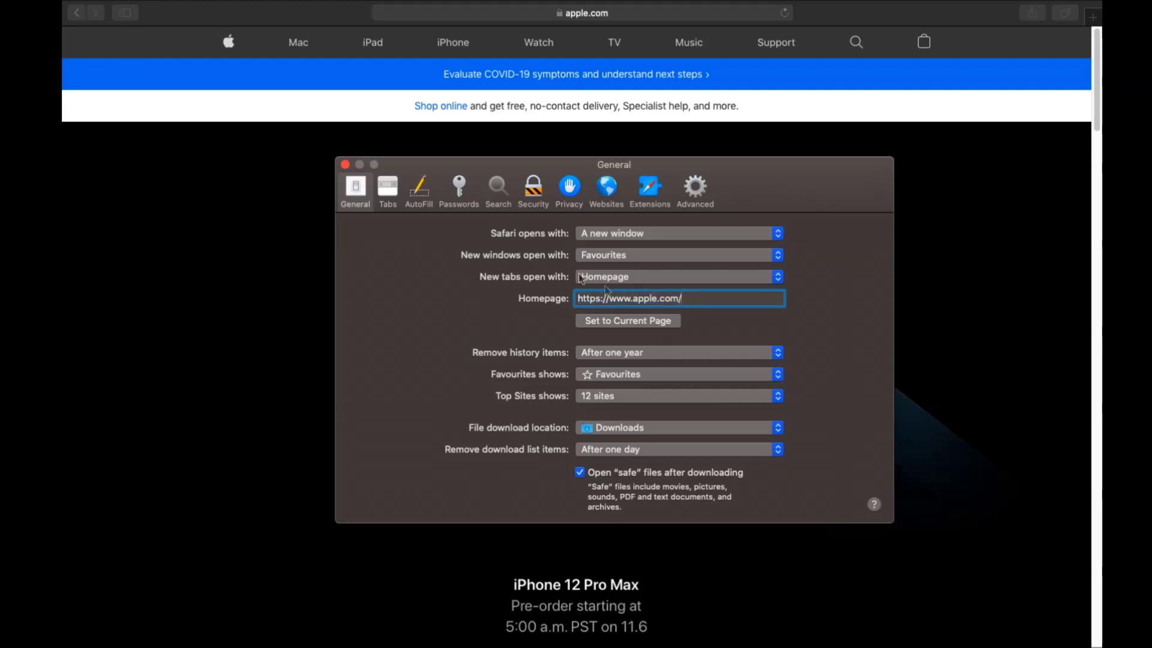
Choose Google as Safari's search engine
left_click(500, 187)
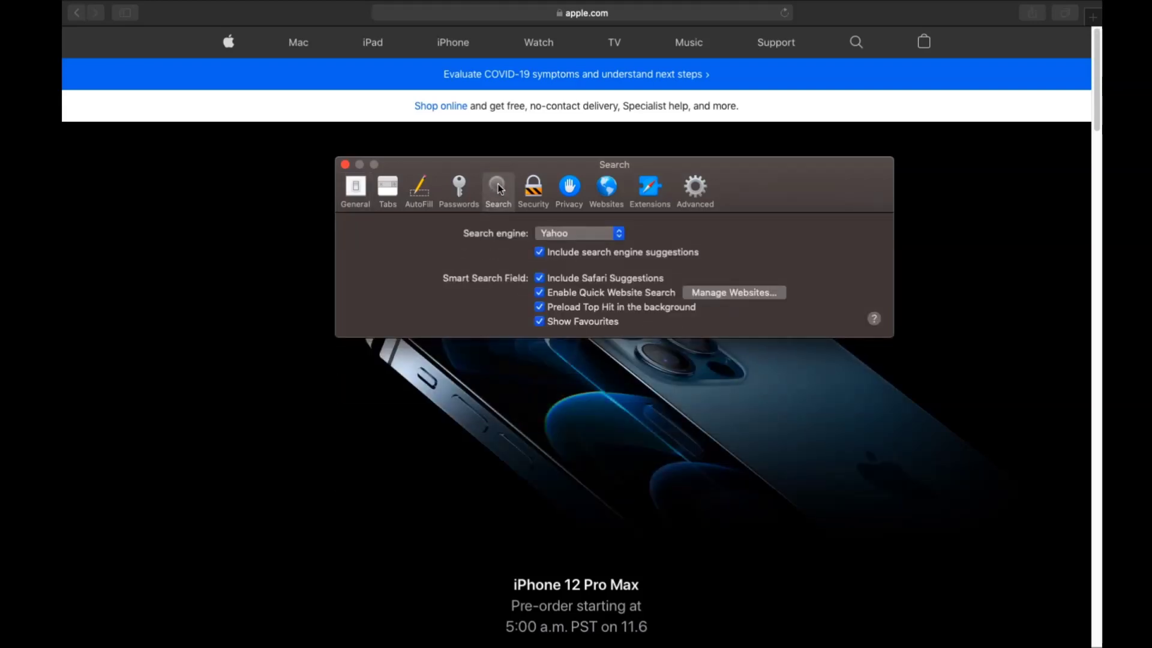
left_click(563, 238)
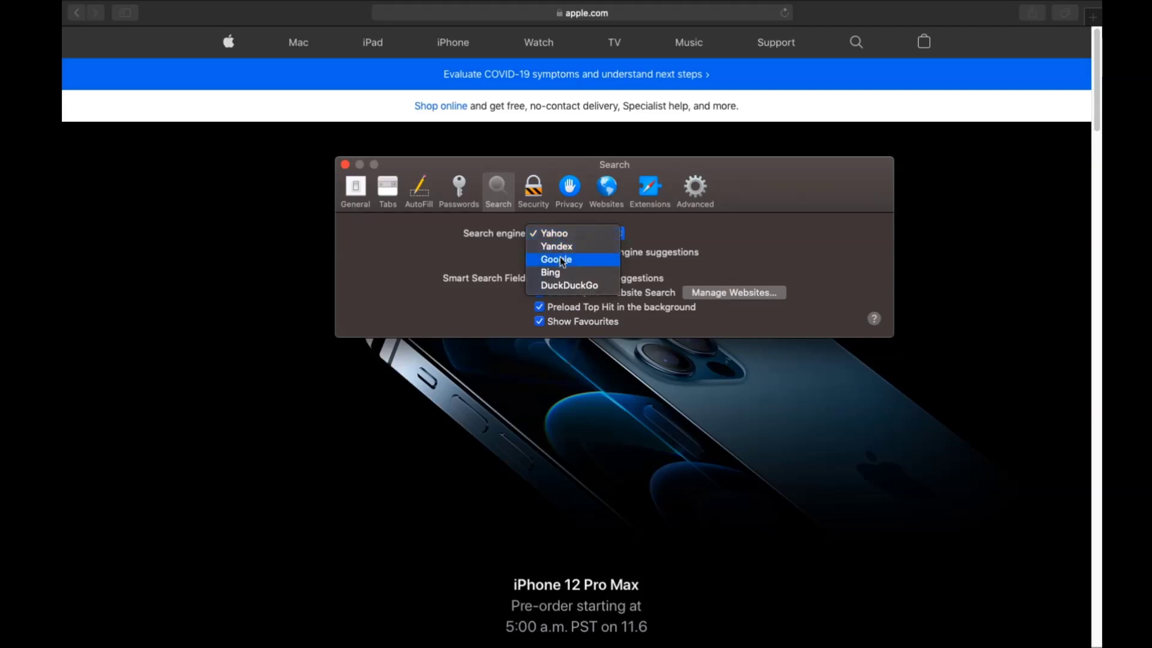
left_click(560, 258)
Uninstall the Porn Block Plus Extension and reveal its parent app in Finder
left_click(647, 193)
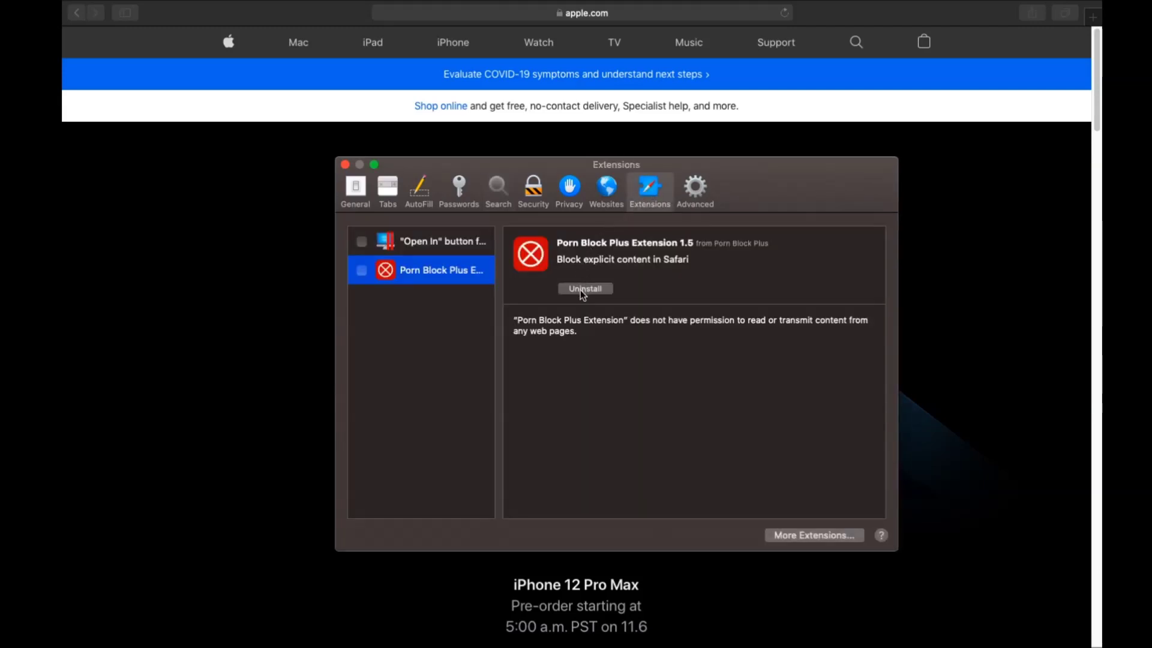
left_click(583, 289)
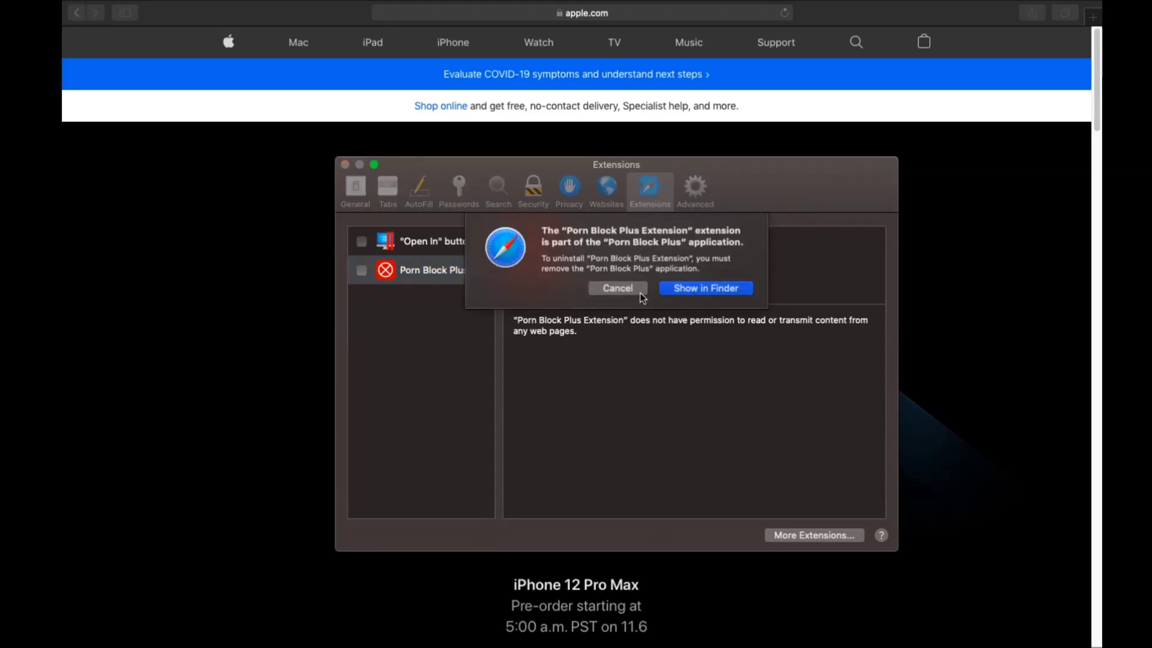
left_click(663, 291)
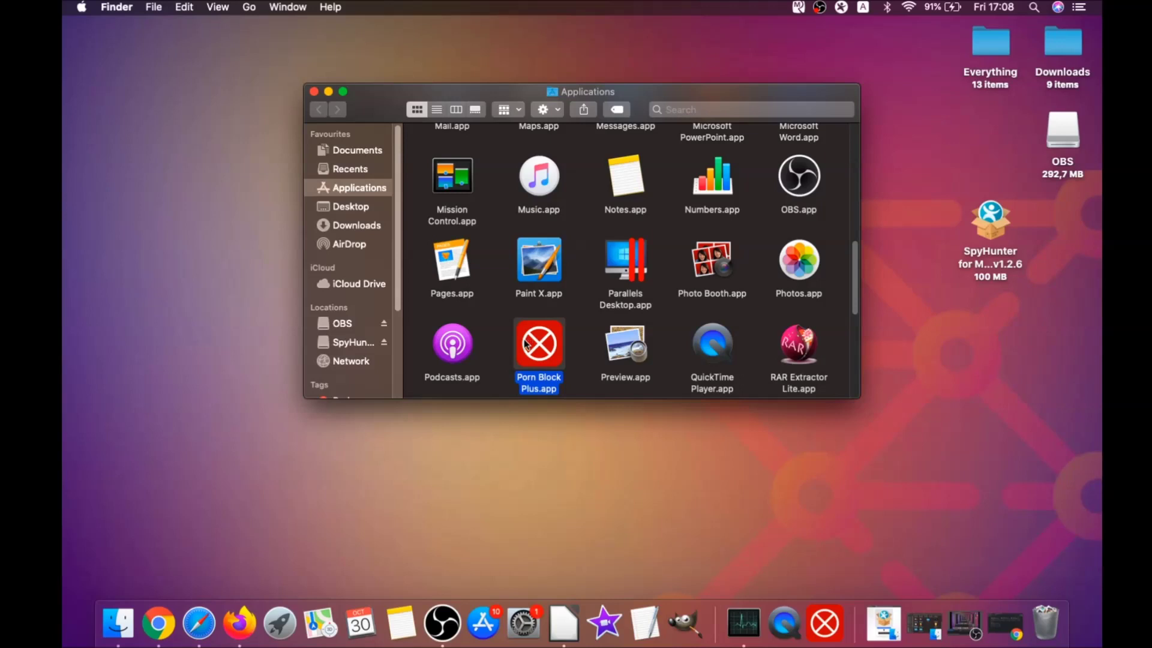
Move Porn Block Plus.app to the Bin with the admin password, then close the Applications window
left_click_drag(526, 345, 1045, 616)
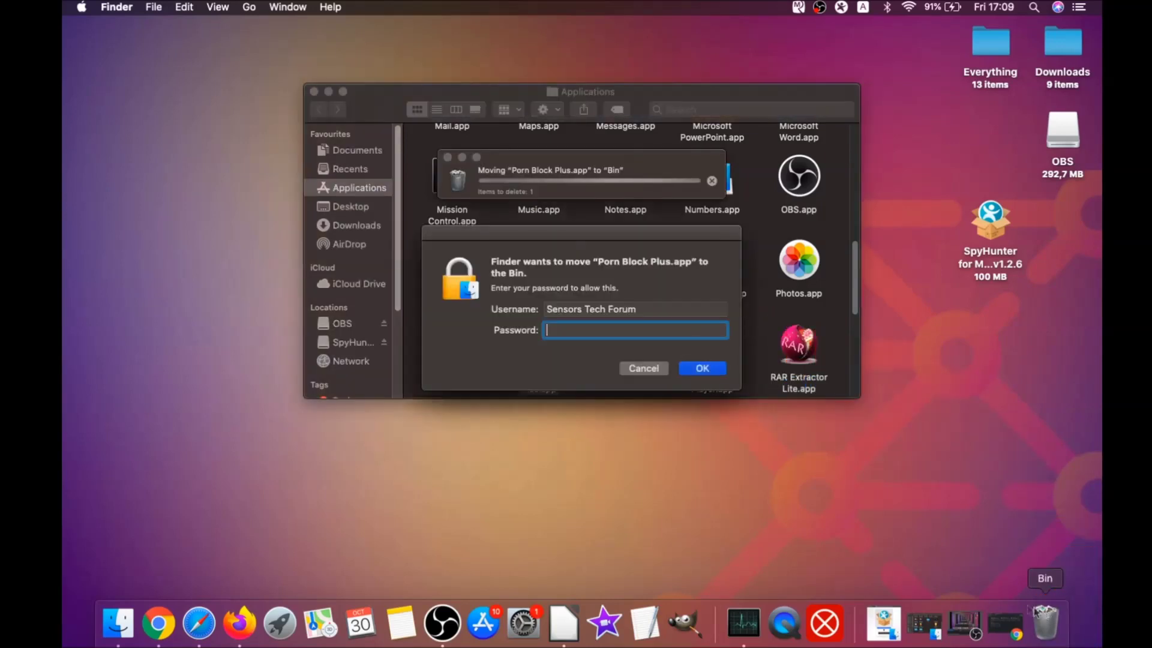
type("••••")
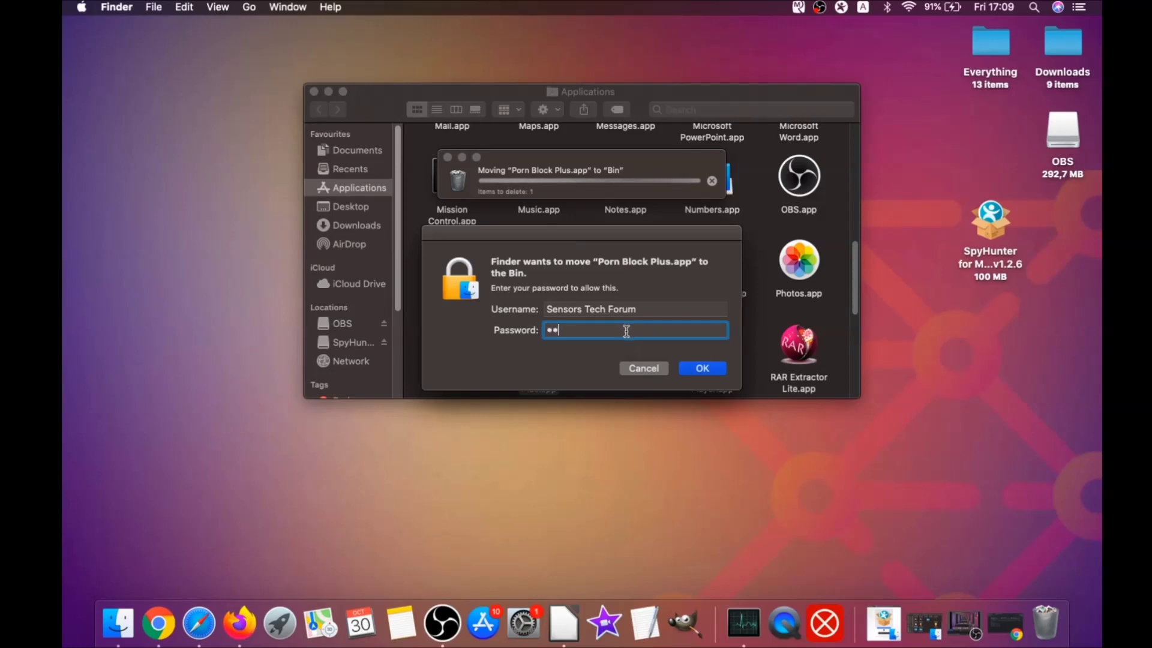
left_click(691, 368)
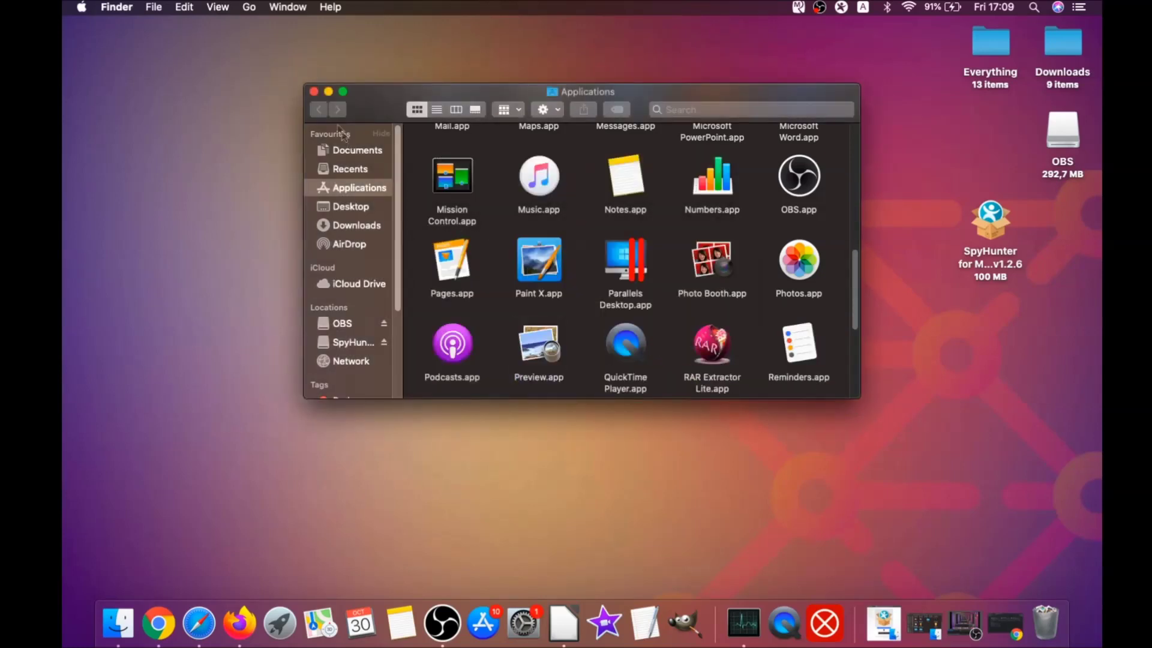
left_click(313, 91)
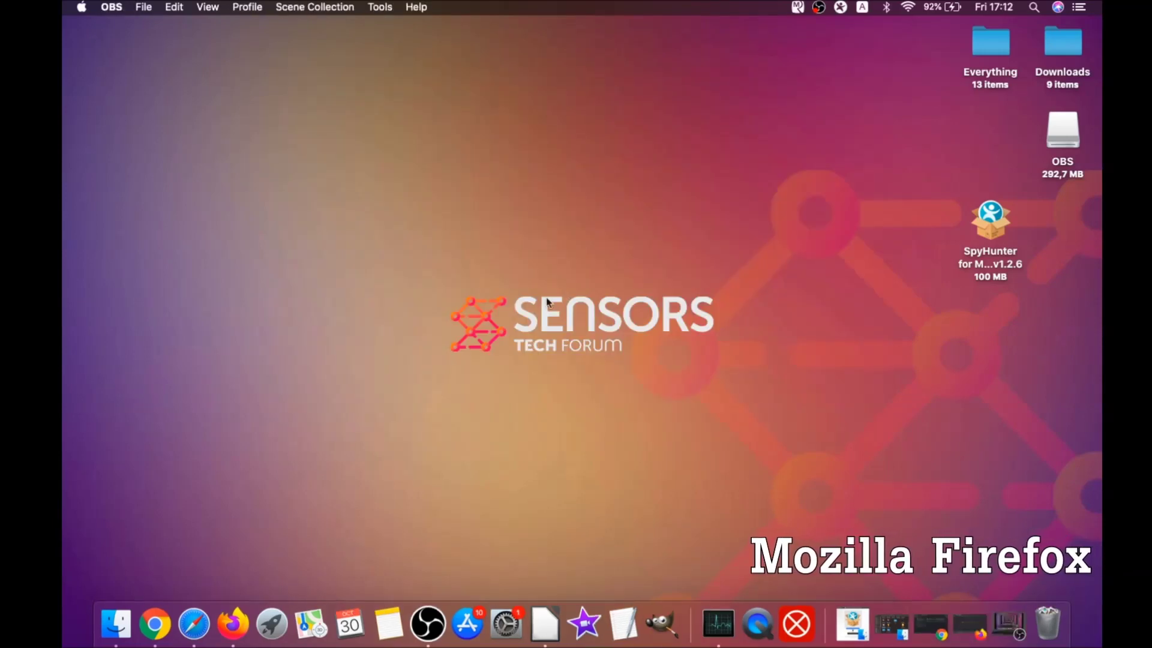
In Firefox's Add-ons Manager, disable the Superpowers for Instagram and alice gear dice extensions
left_click(240, 624)
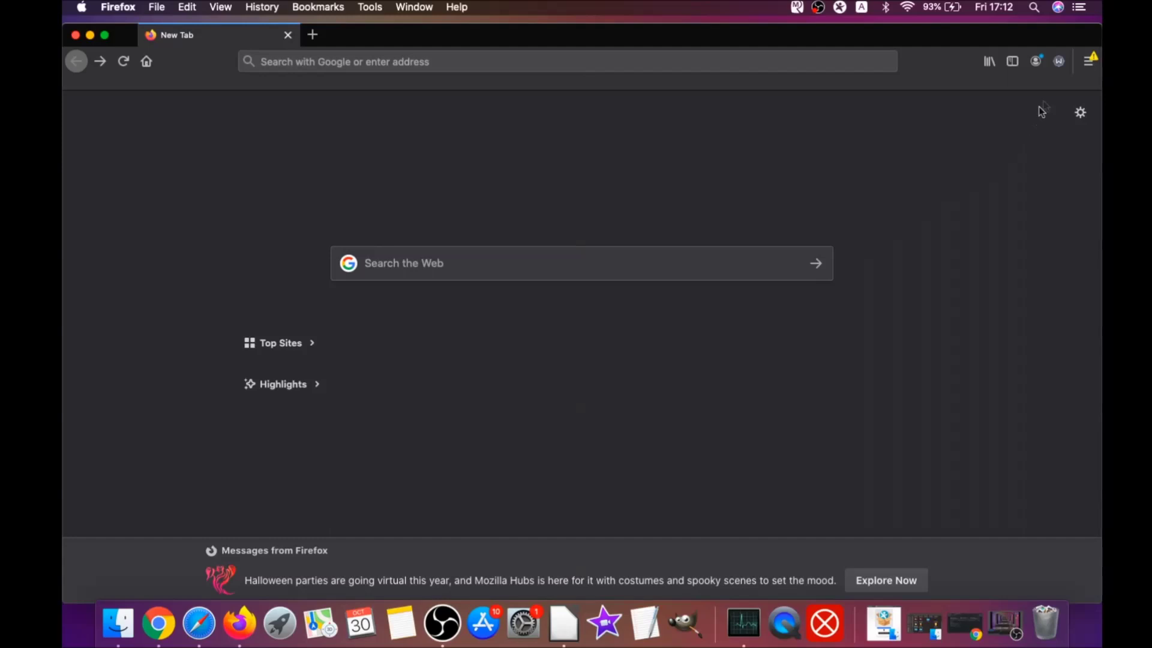
left_click(1085, 66)
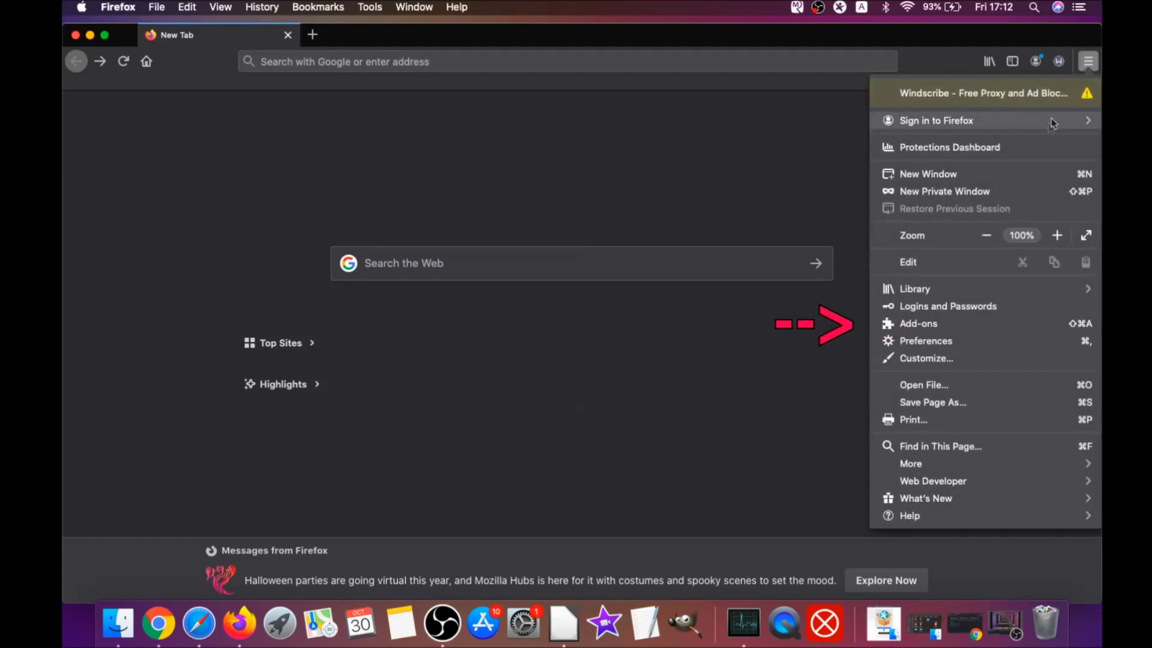
left_click(949, 325)
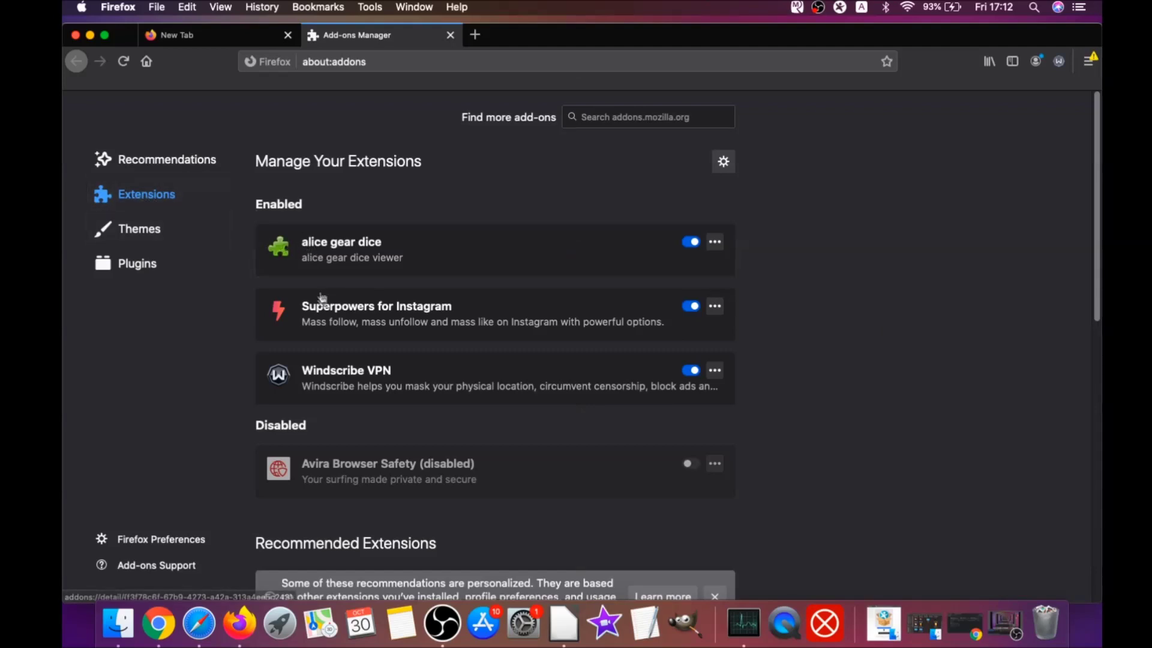
left_click(692, 307)
left_click(694, 243)
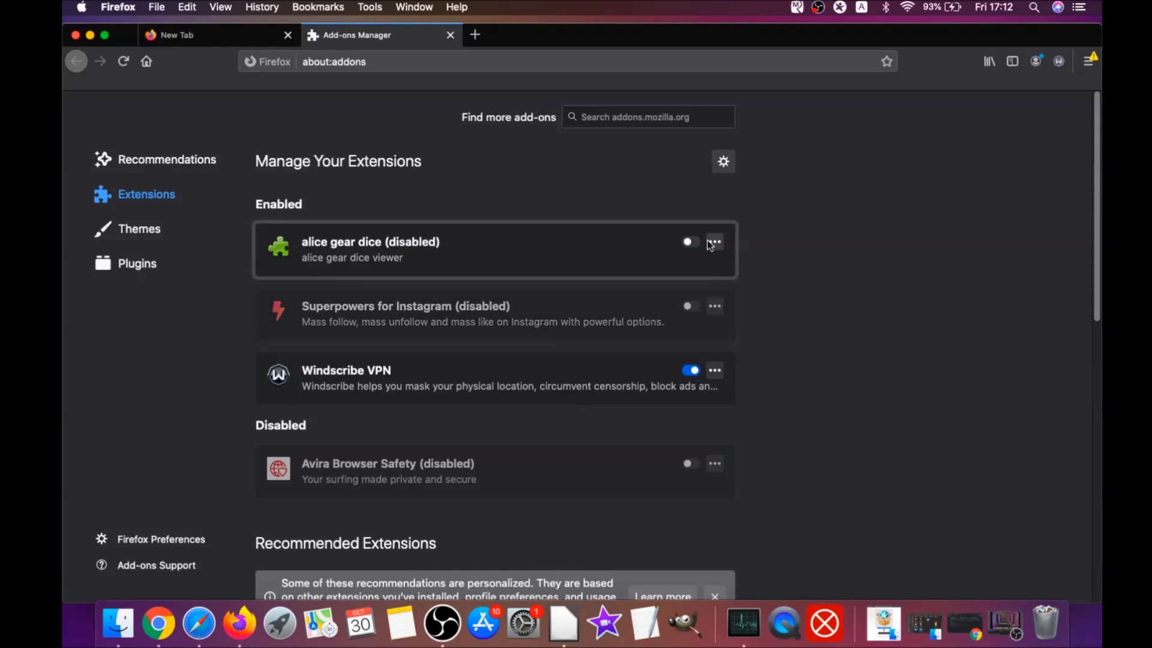
Remove the alice gear dice and Superpowers for Instagram extensions from Firefox
left_click(713, 243)
left_click(732, 264)
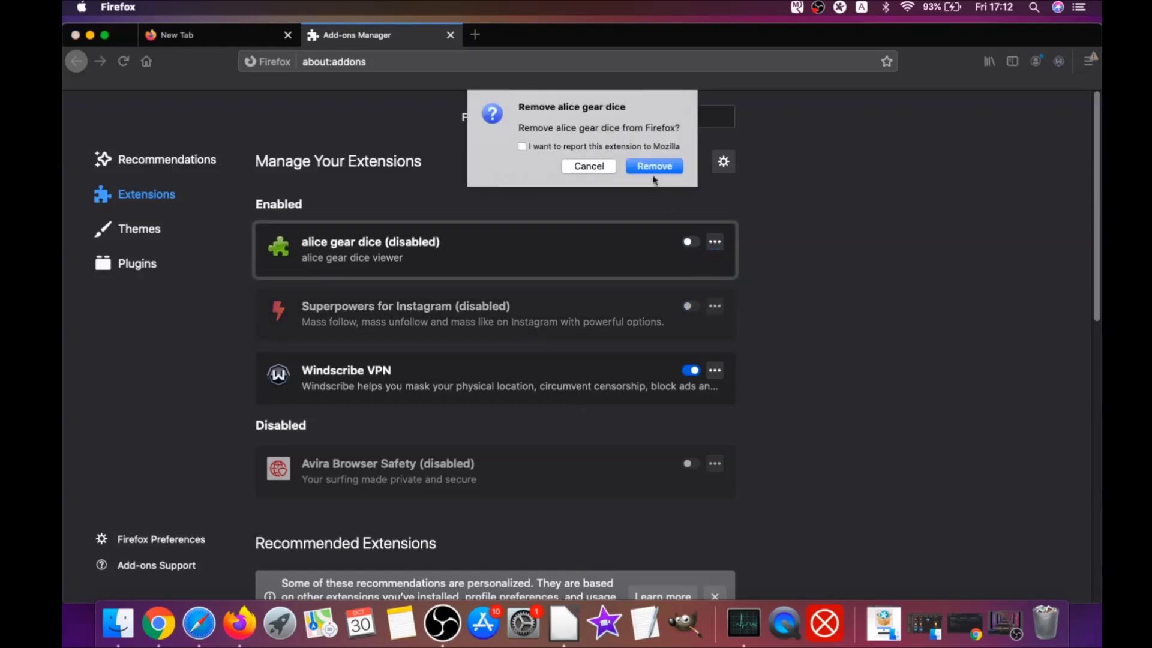
left_click(655, 165)
left_click(715, 288)
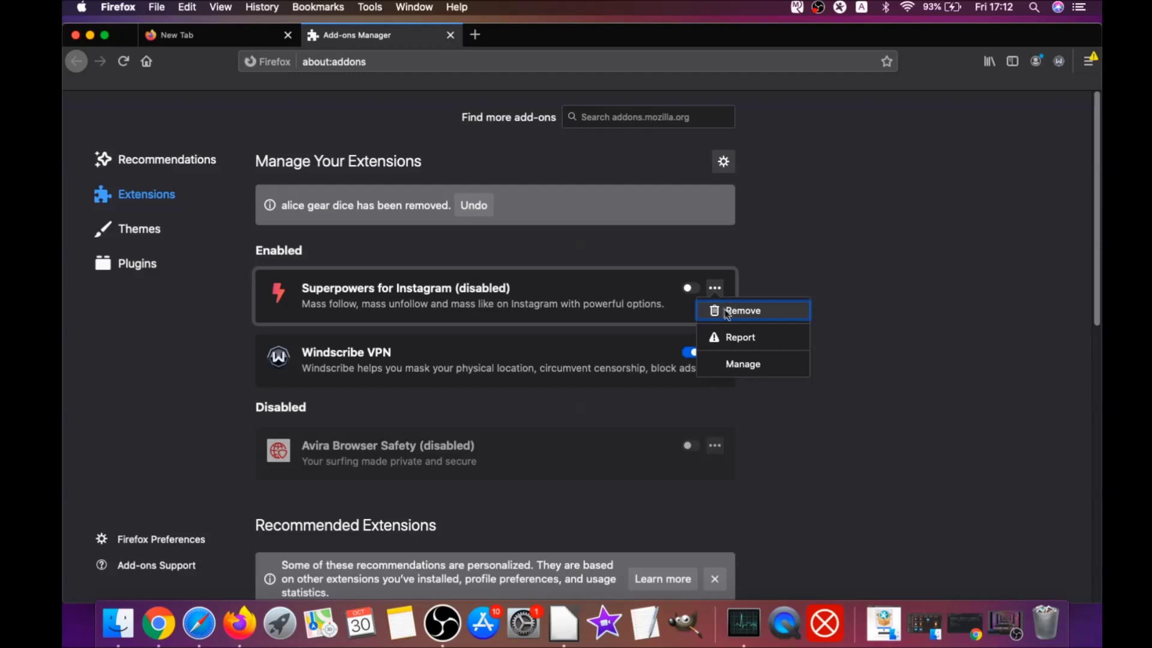
left_click(724, 310)
left_click(689, 163)
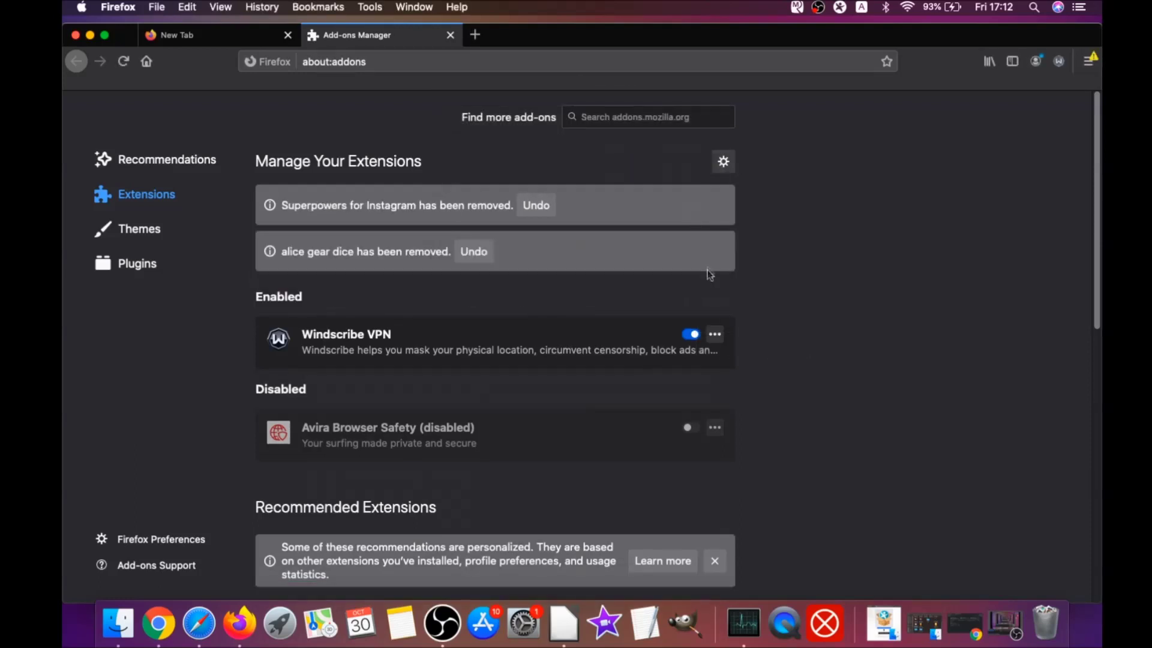
left_click(347, 64)
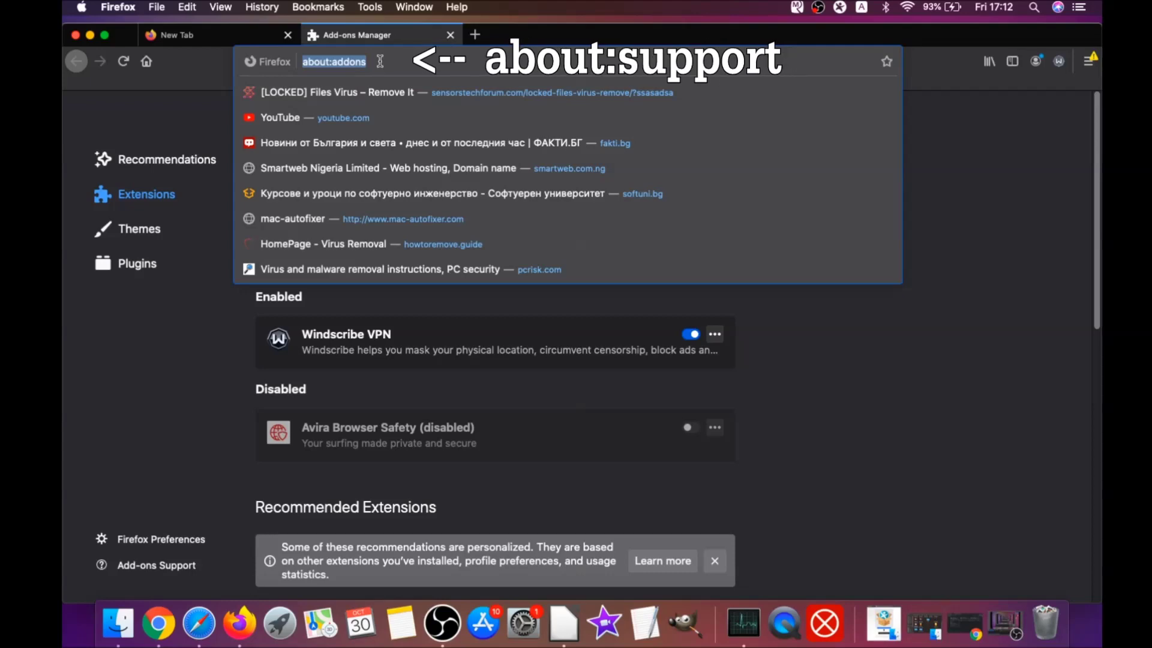
Load about:support and refresh Firefox to its default settings
type("about:supp")
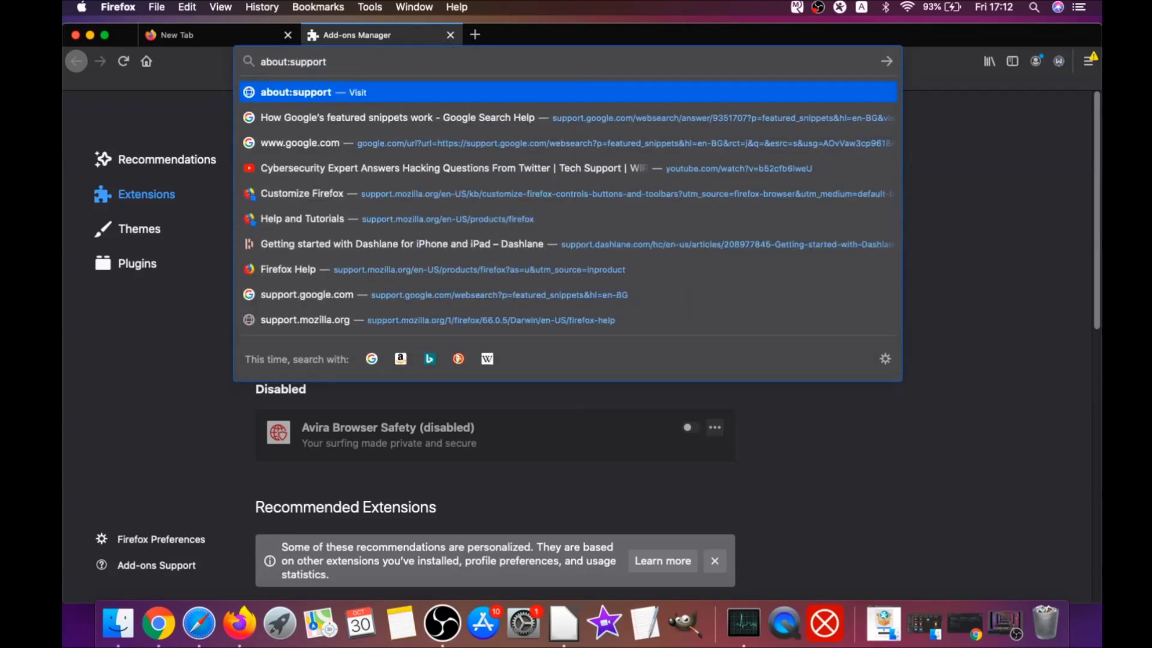
type("ort")
key("Return")
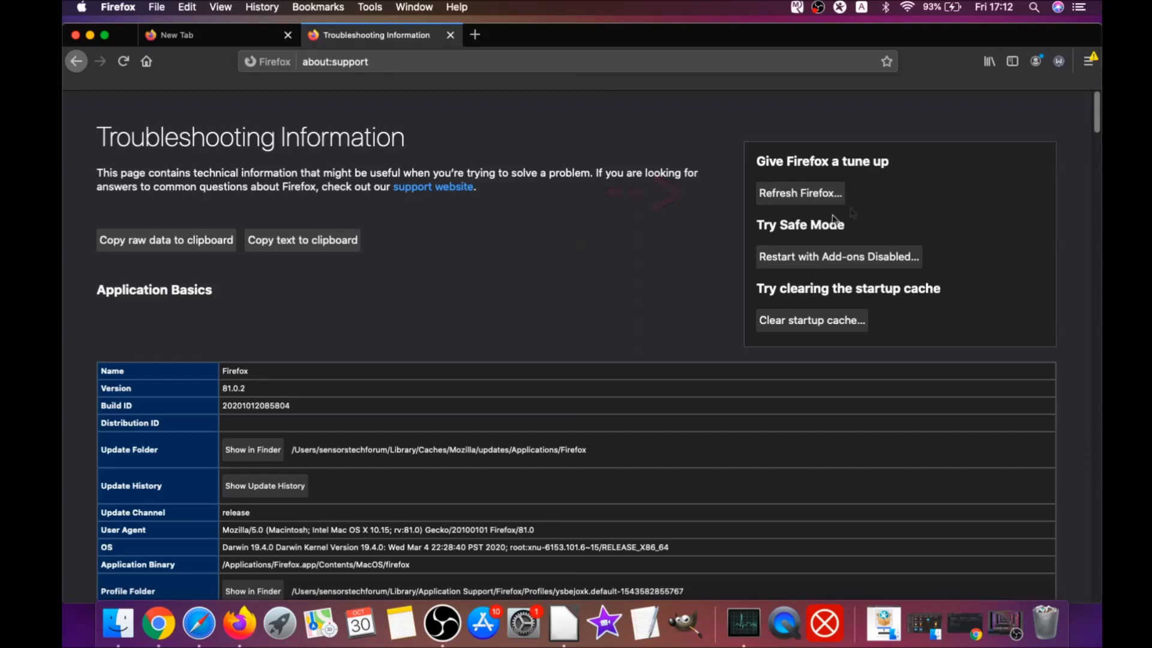
left_click(798, 200)
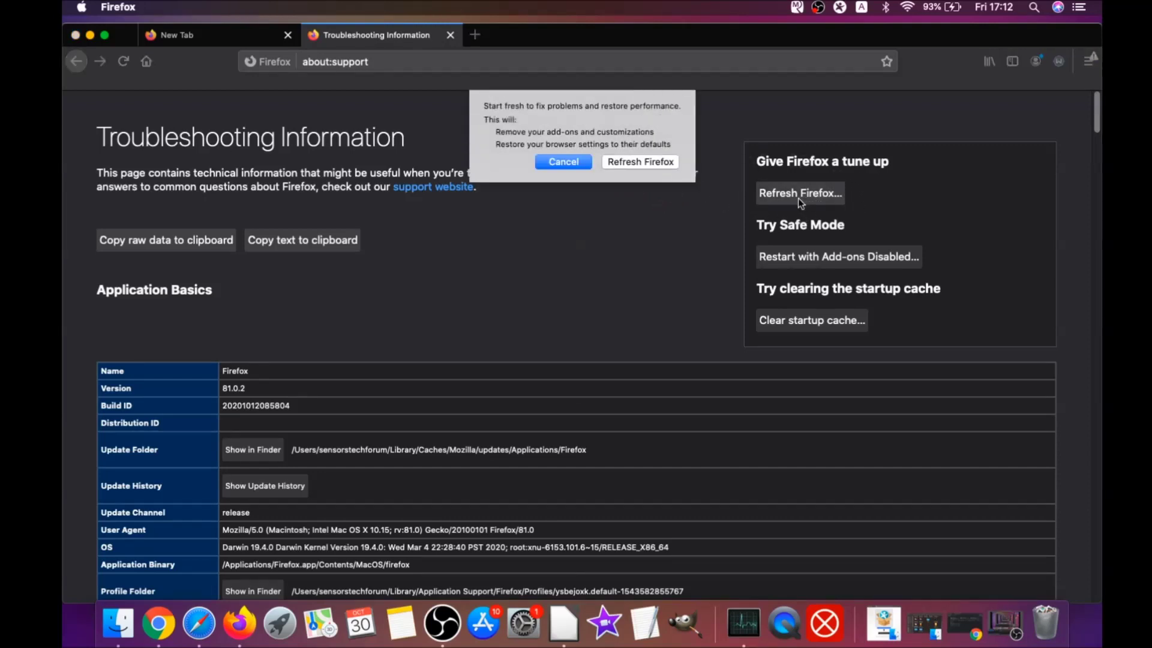
left_click(640, 163)
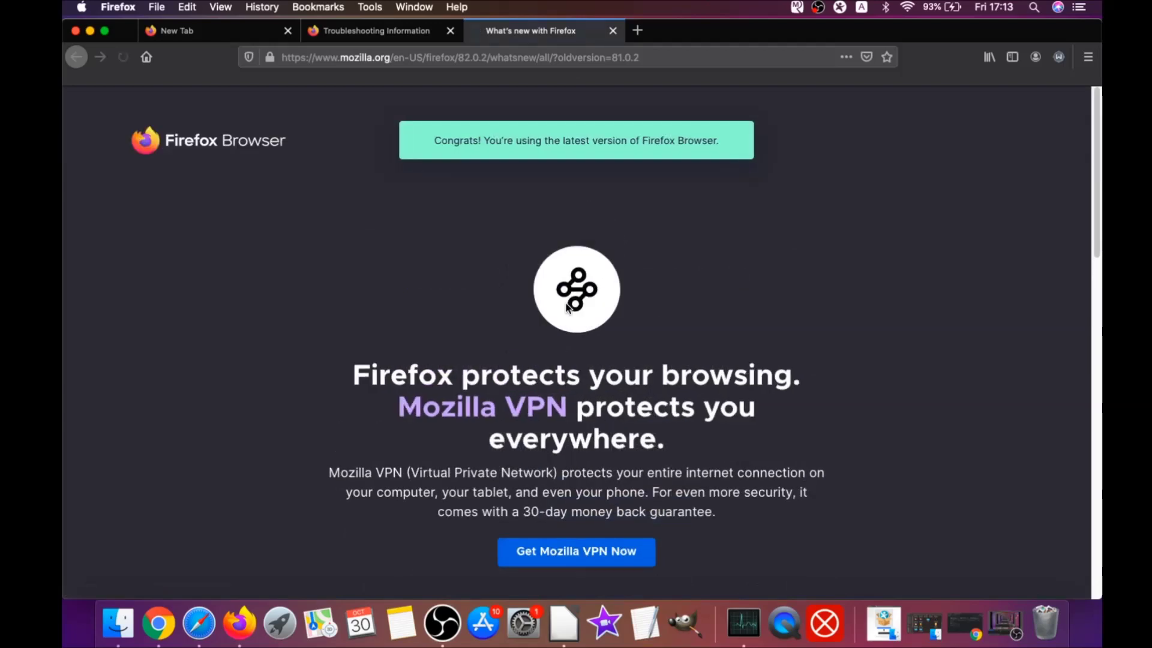
Confirm Firefox is on the latest version, return to Troubleshooting Information, and minimize the window
left_click_drag(435, 140, 715, 139)
scroll(564, 298, "down", 4)
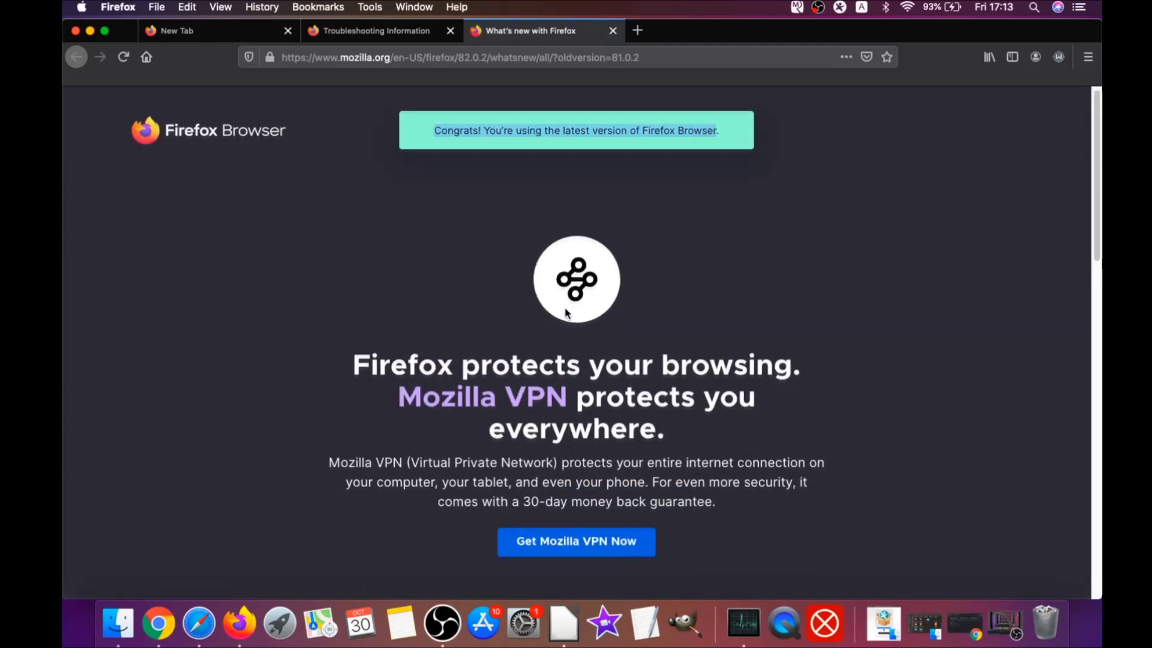
left_click(404, 31)
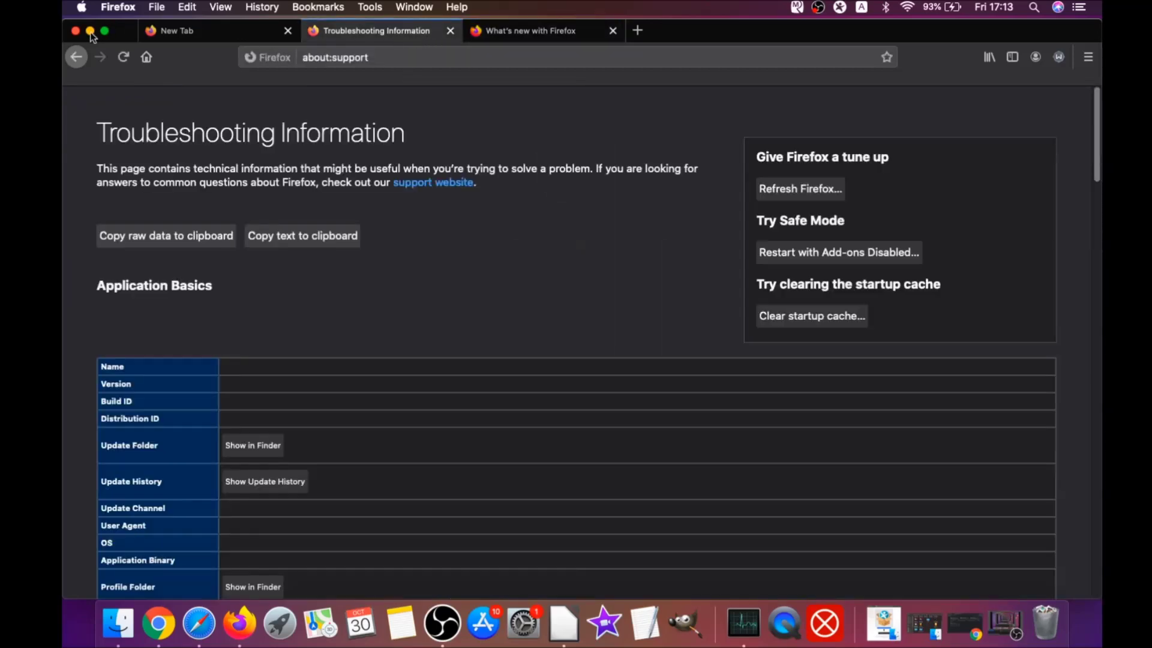
left_click(90, 31)
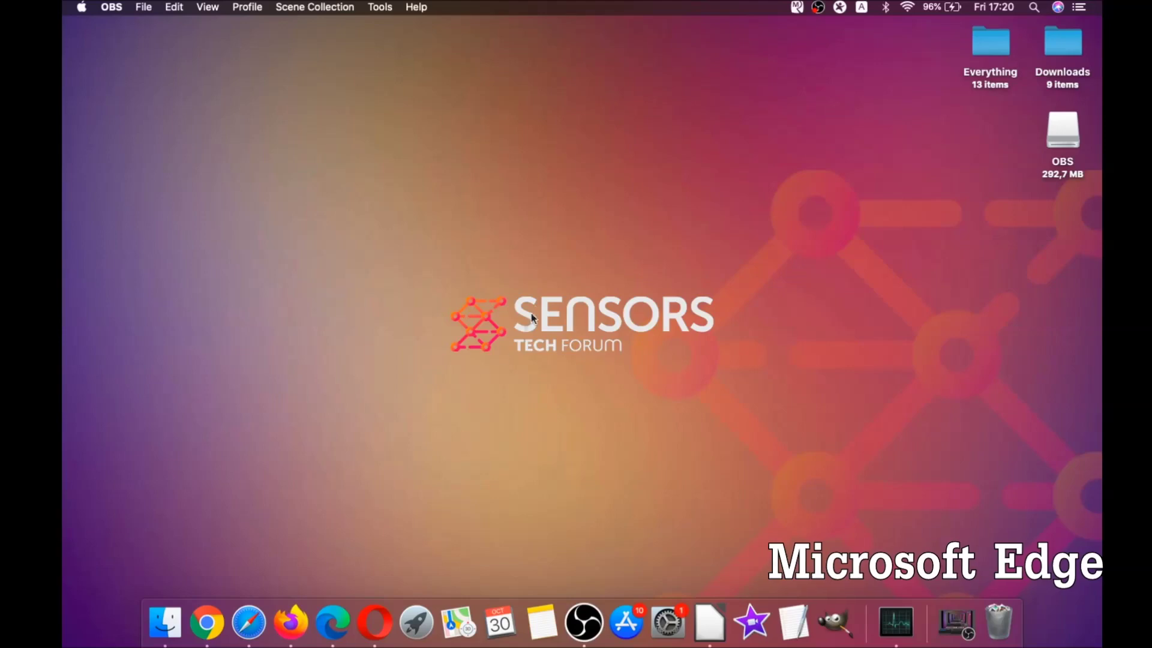
Clear Edge's All Time browsing data including autofill form data via edge://settings/clear, then close Edge
left_click(332, 623)
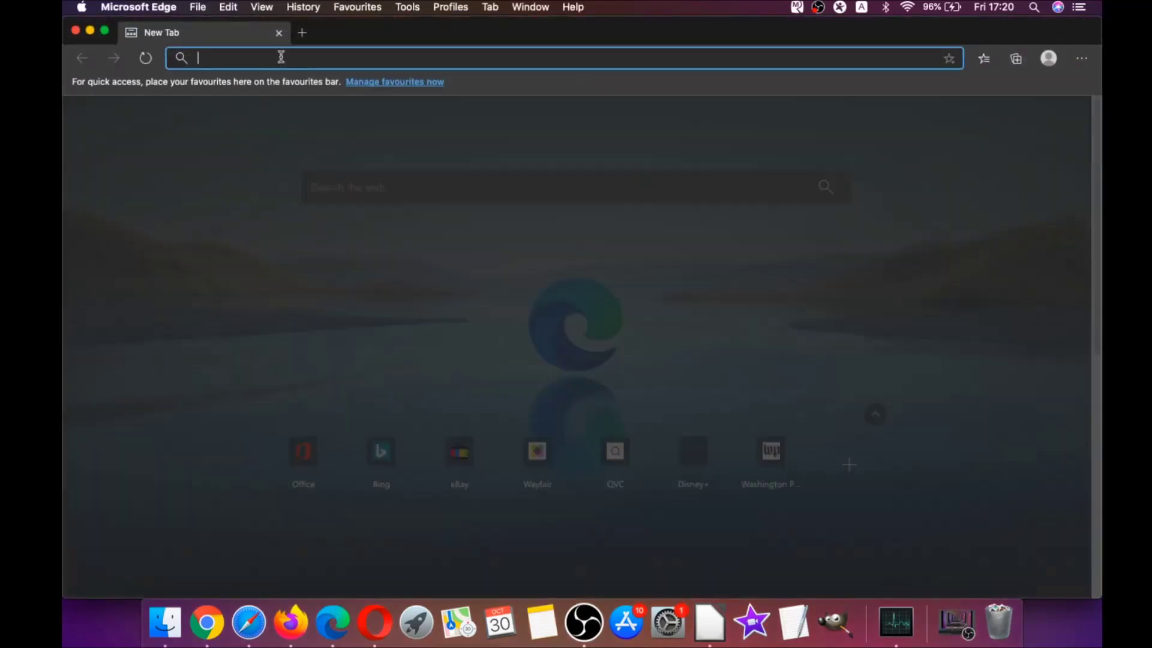
type("edge")
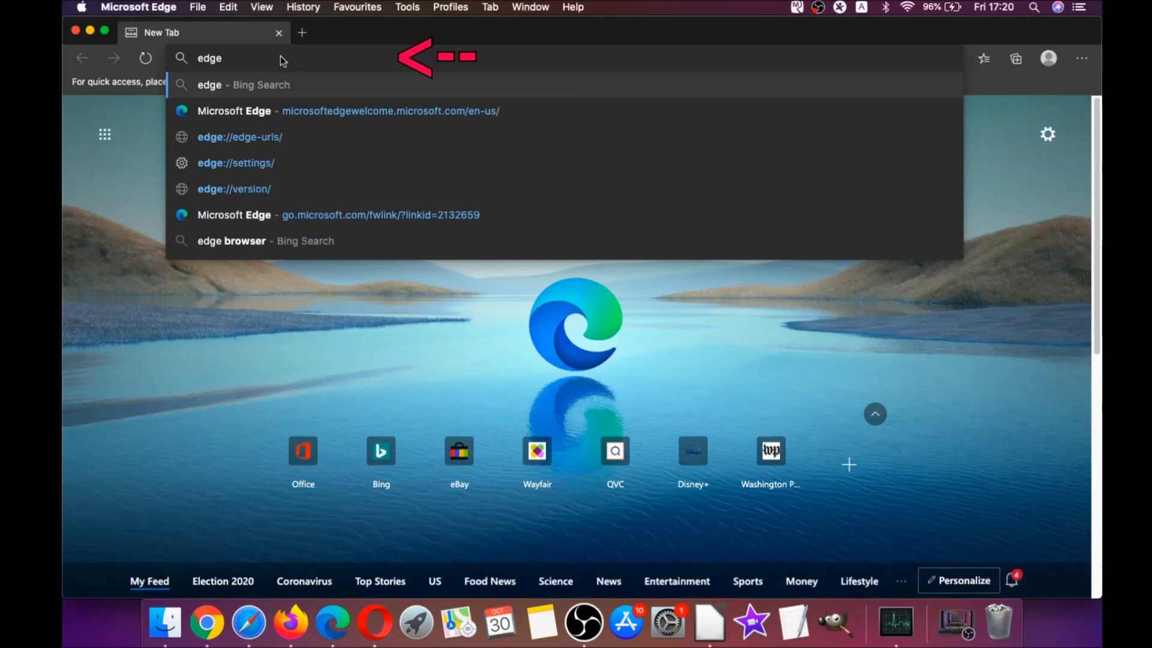
type("://settings")
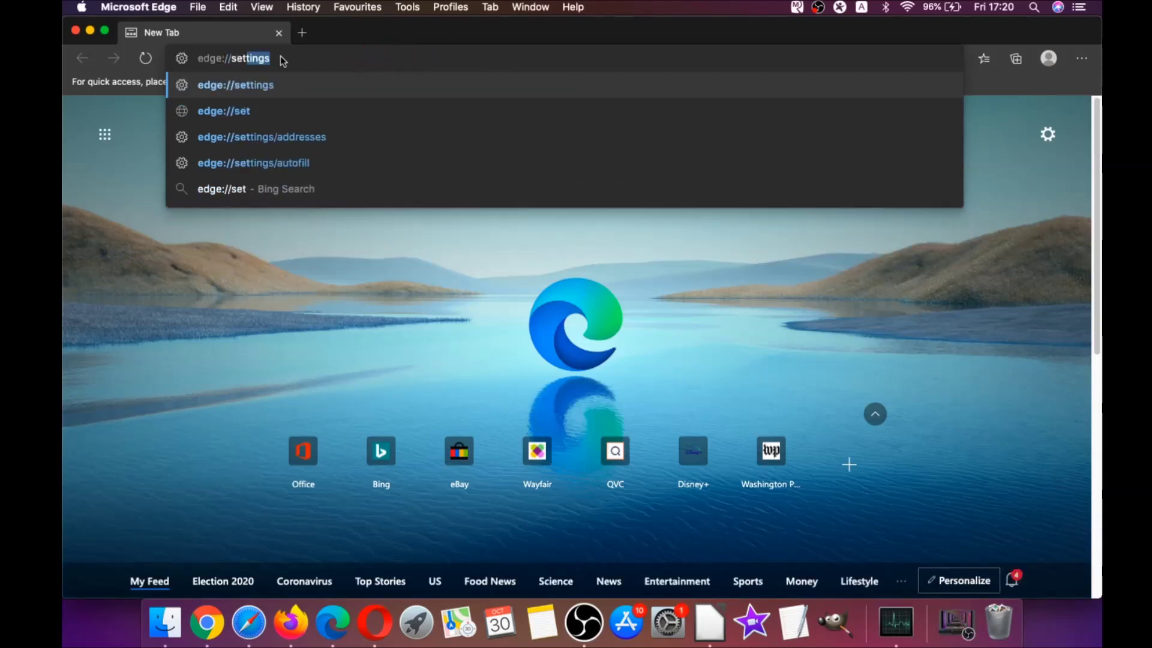
type("/clea")
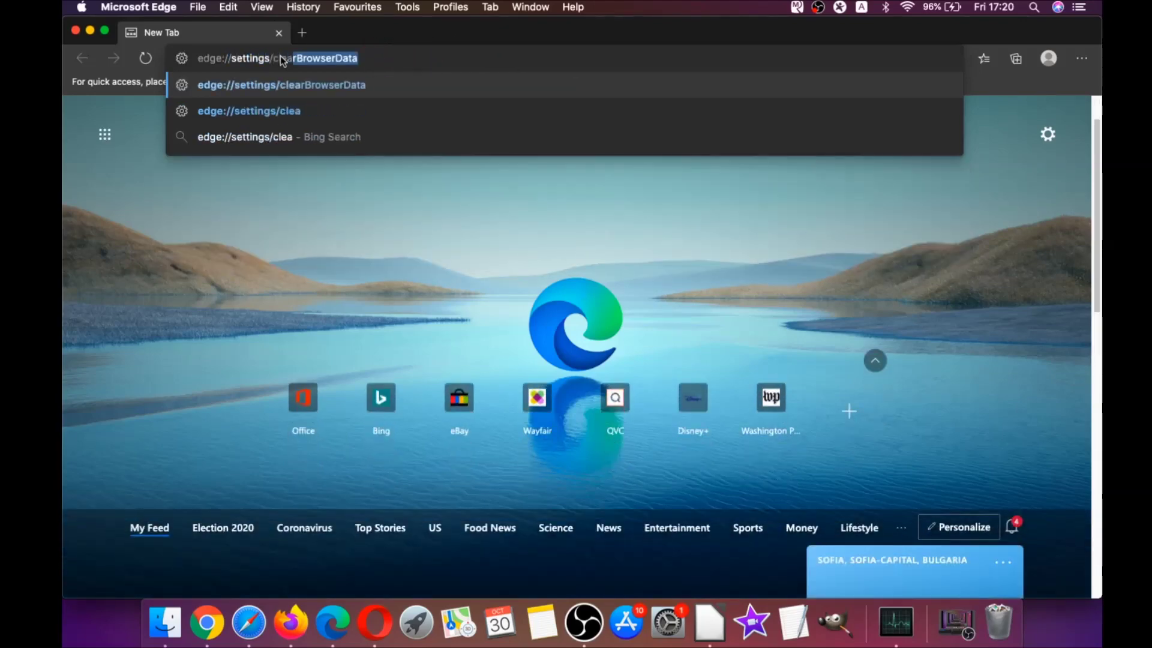
type("r")
key("Return")
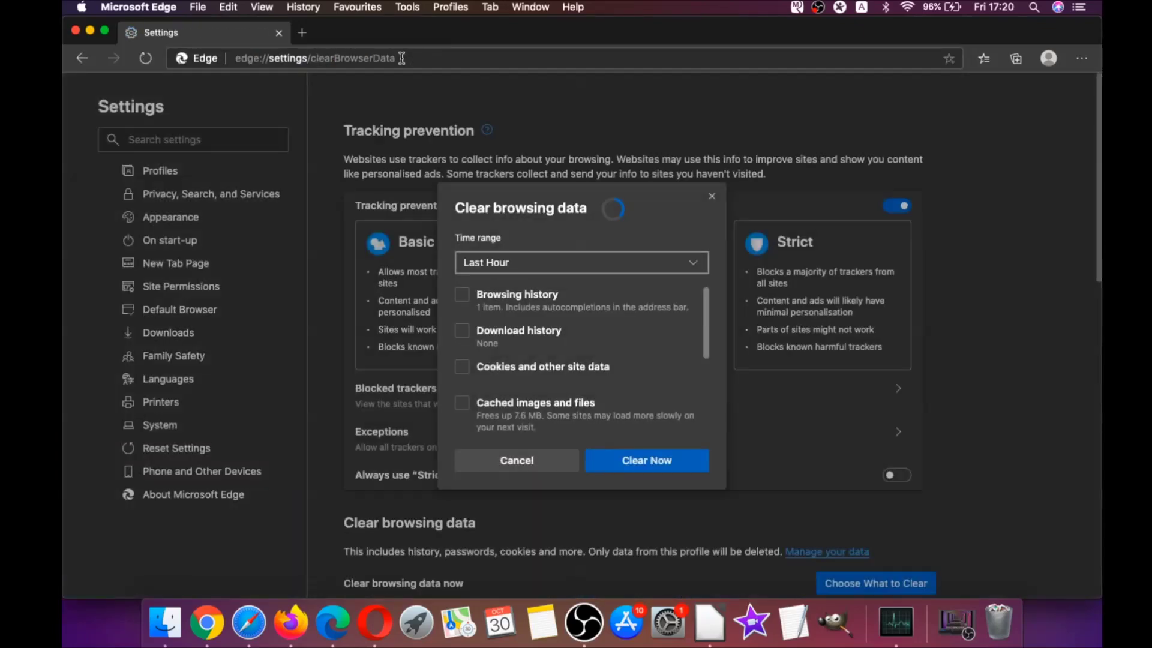
left_click(537, 263)
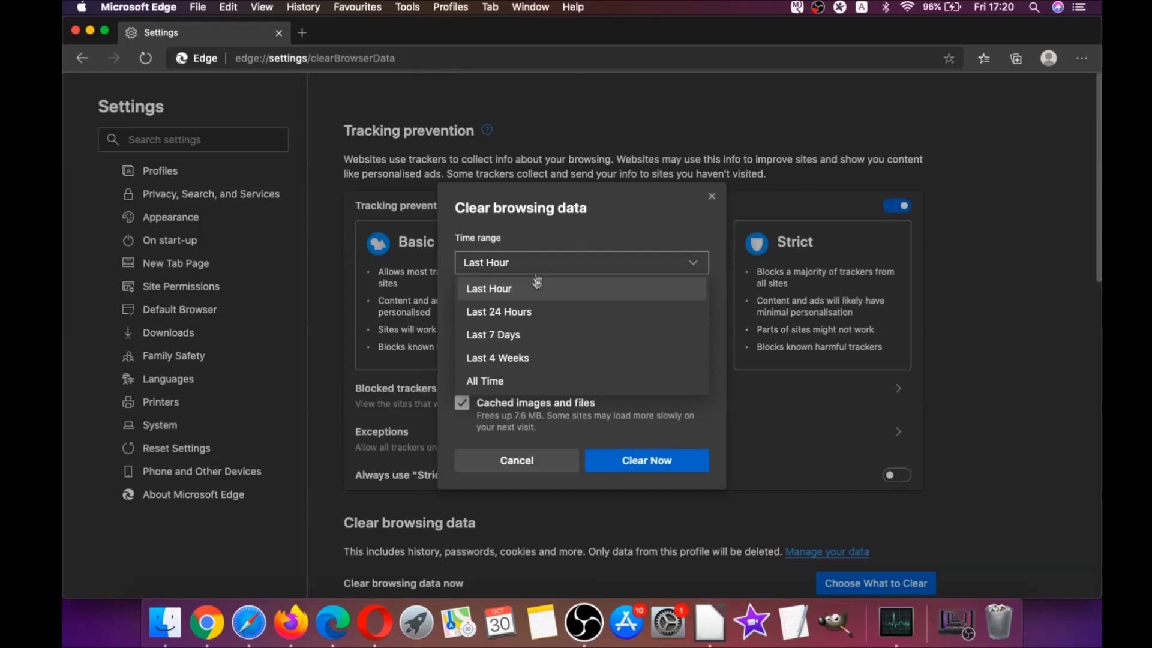
left_click(493, 384)
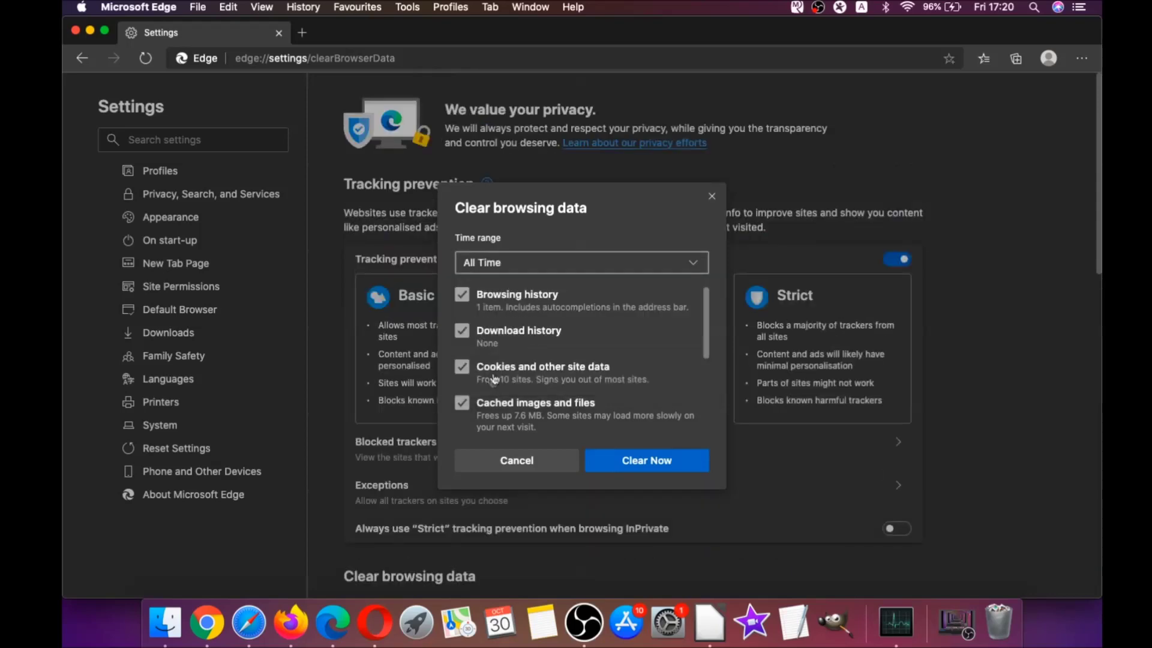
scroll(536, 321, "down", 5)
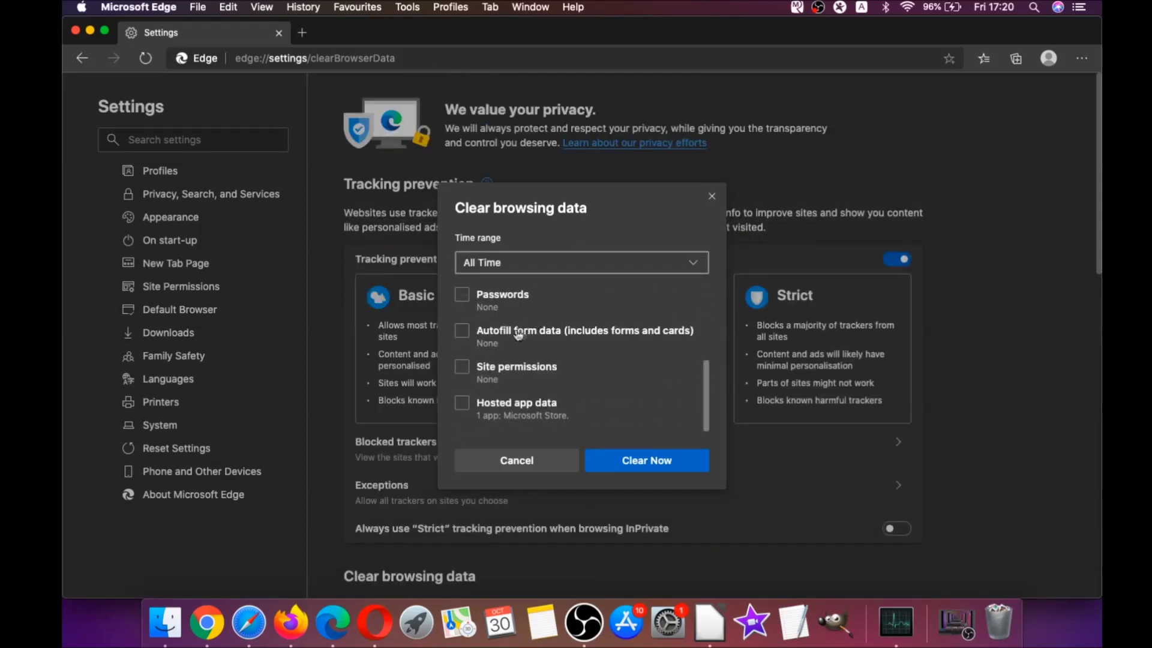
left_click(460, 331)
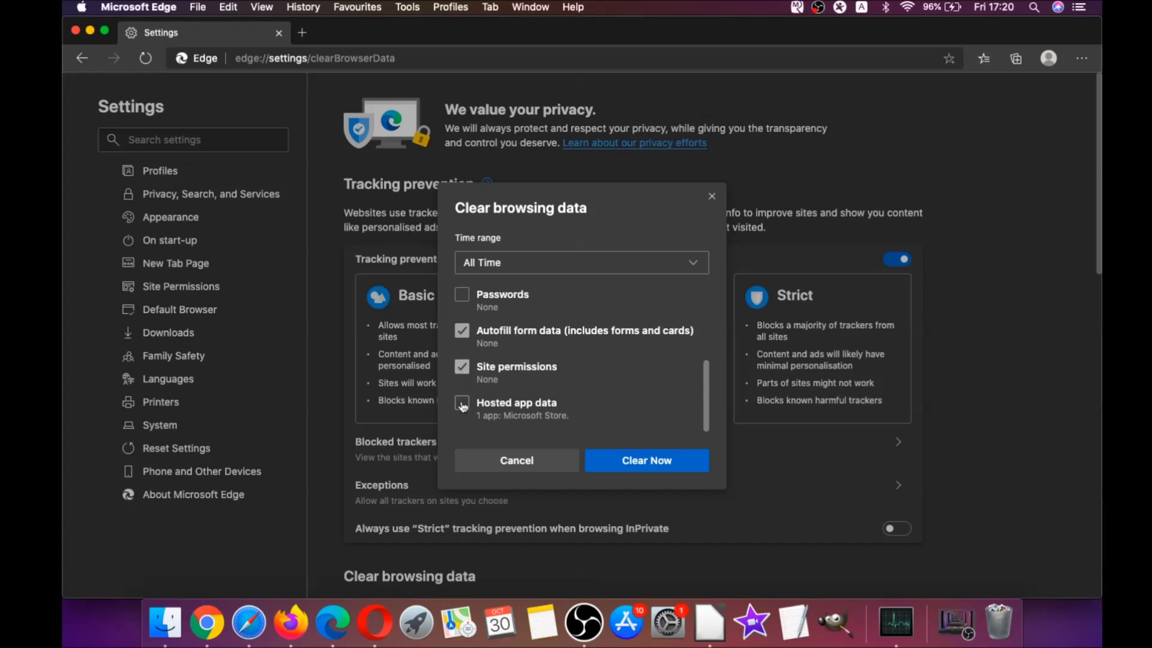
left_click(623, 458)
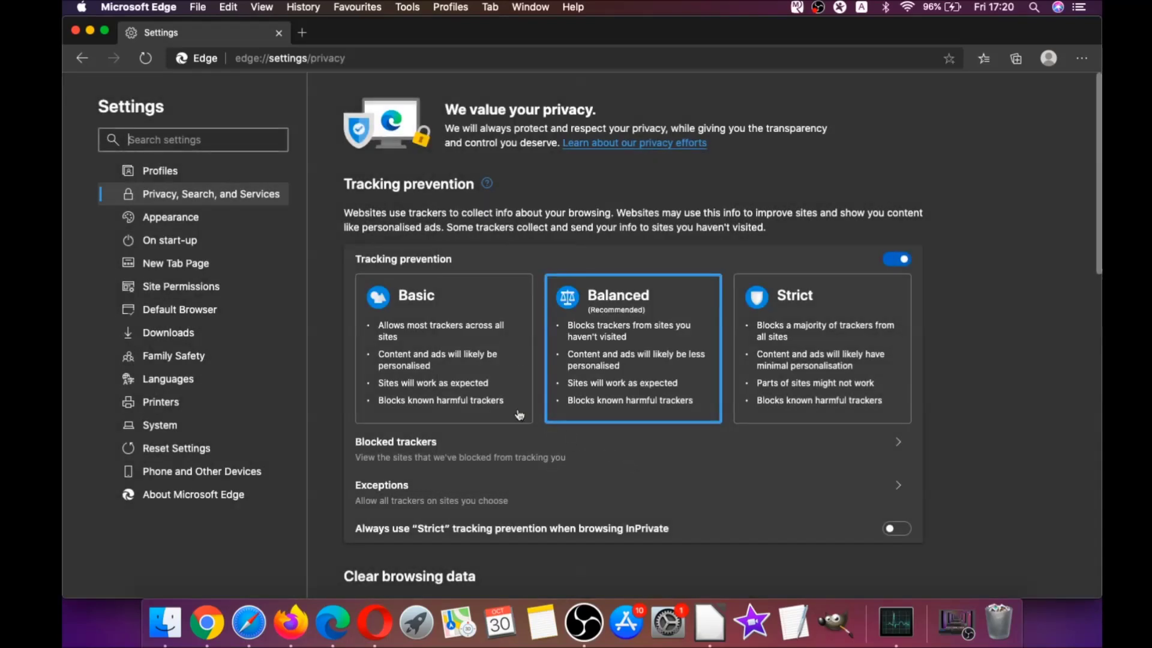
left_click(76, 30)
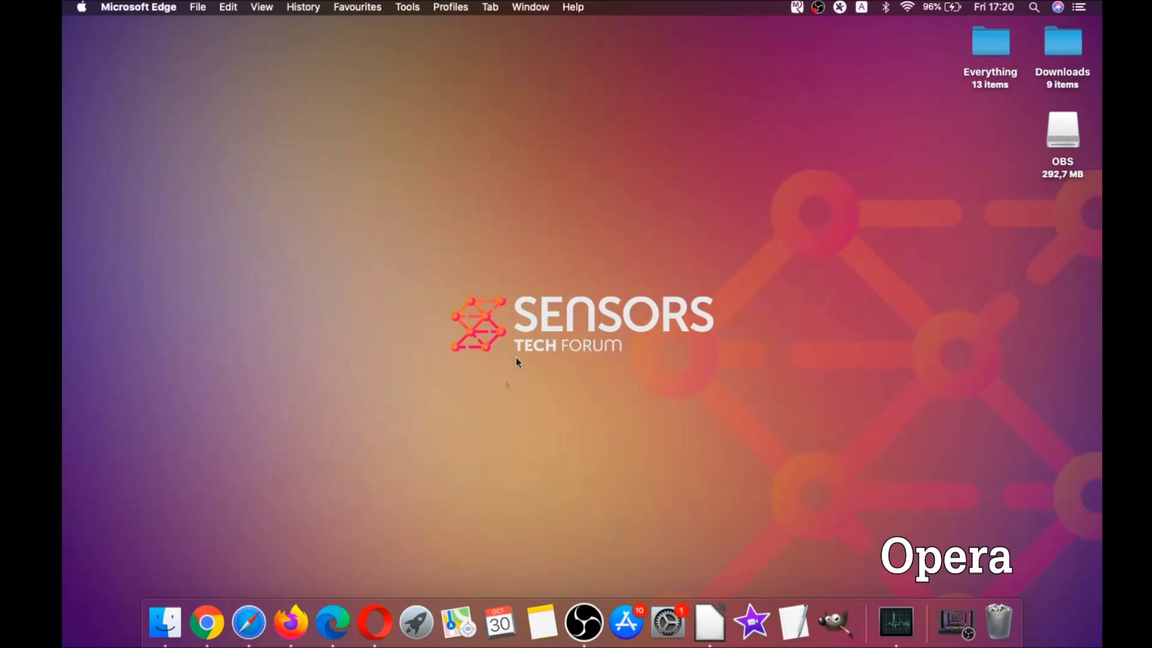
Launch Opera full screen and load opera://settings/clearBrowserData
left_click(383, 611)
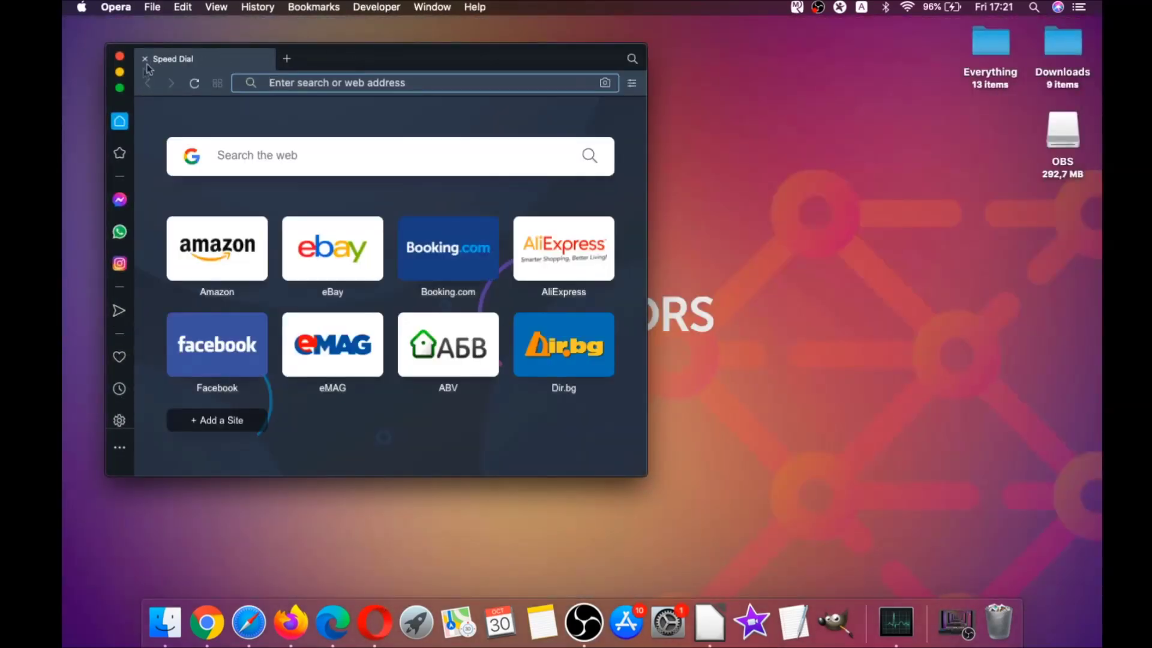
left_click(120, 89)
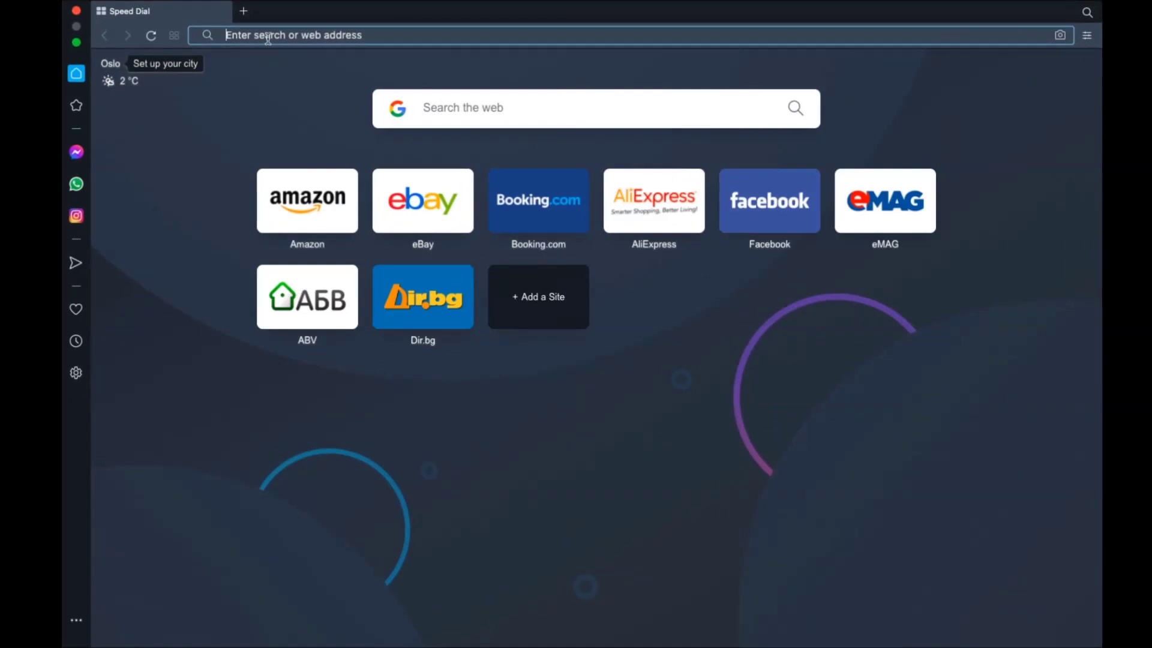
type("opera")
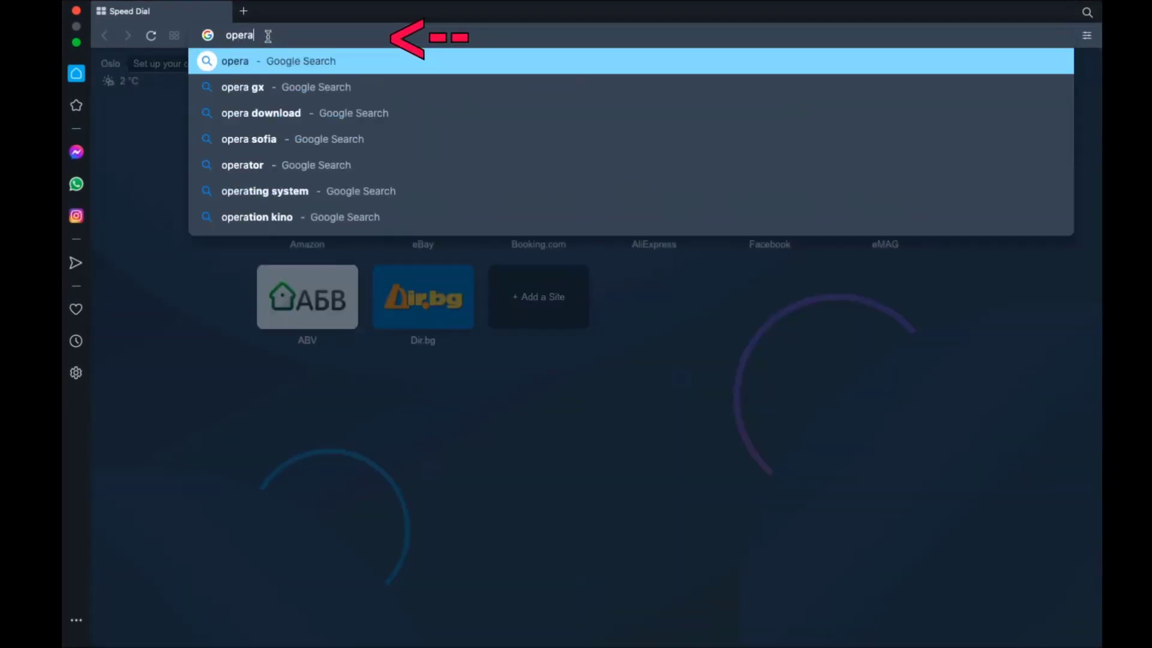
type("://settings/clear")
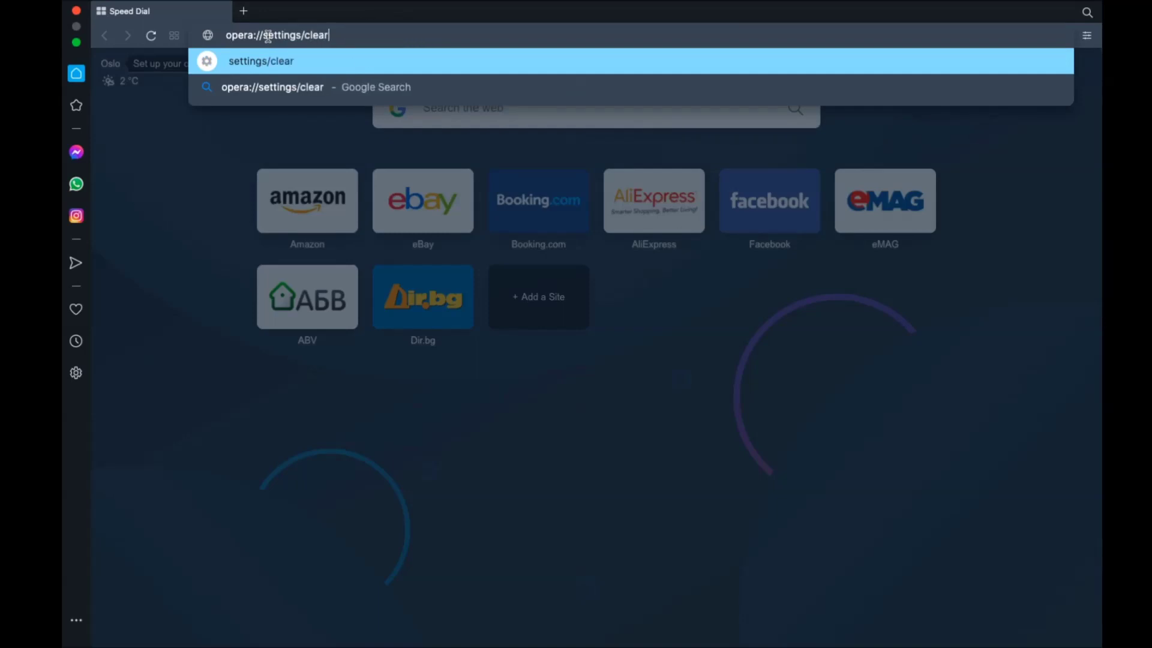
type("Browser")
type("Data")
key("Return")
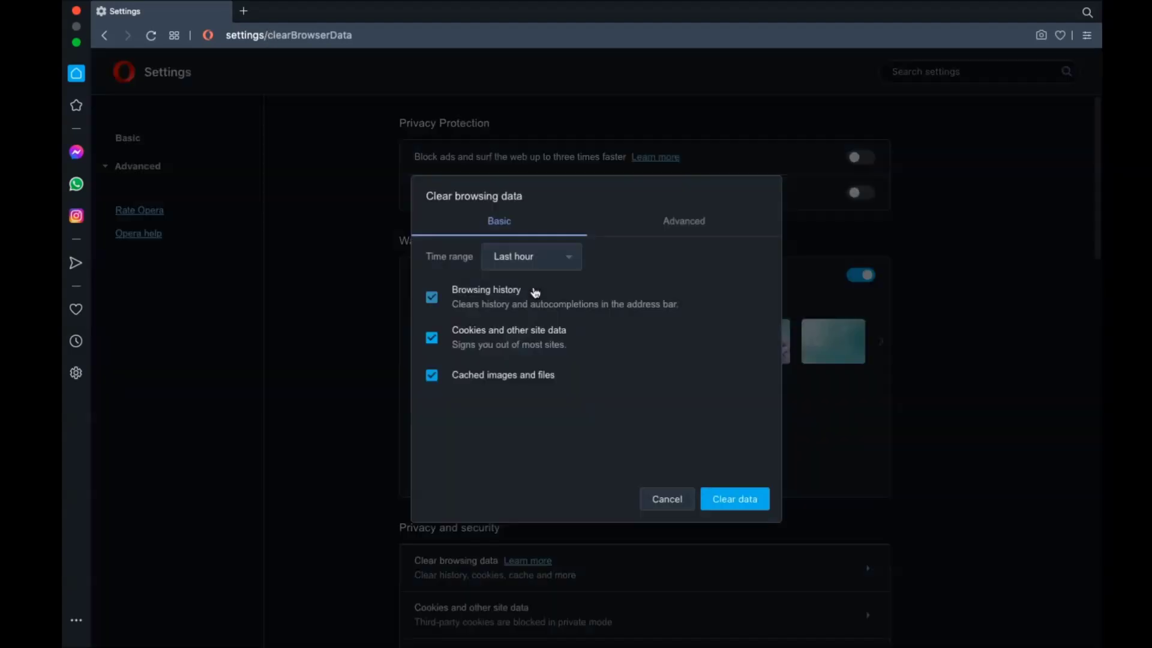
Under Advanced, clear All time browsing data, including autofill form data and hosted app data
left_click(549, 261)
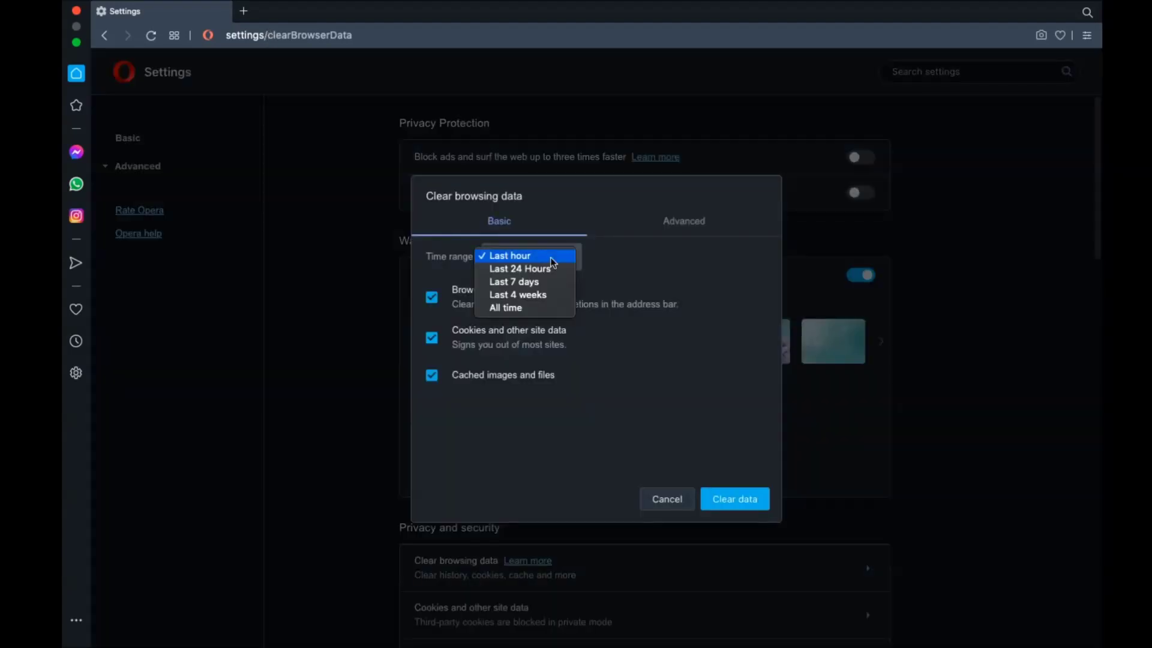
left_click(651, 227)
left_click(674, 221)
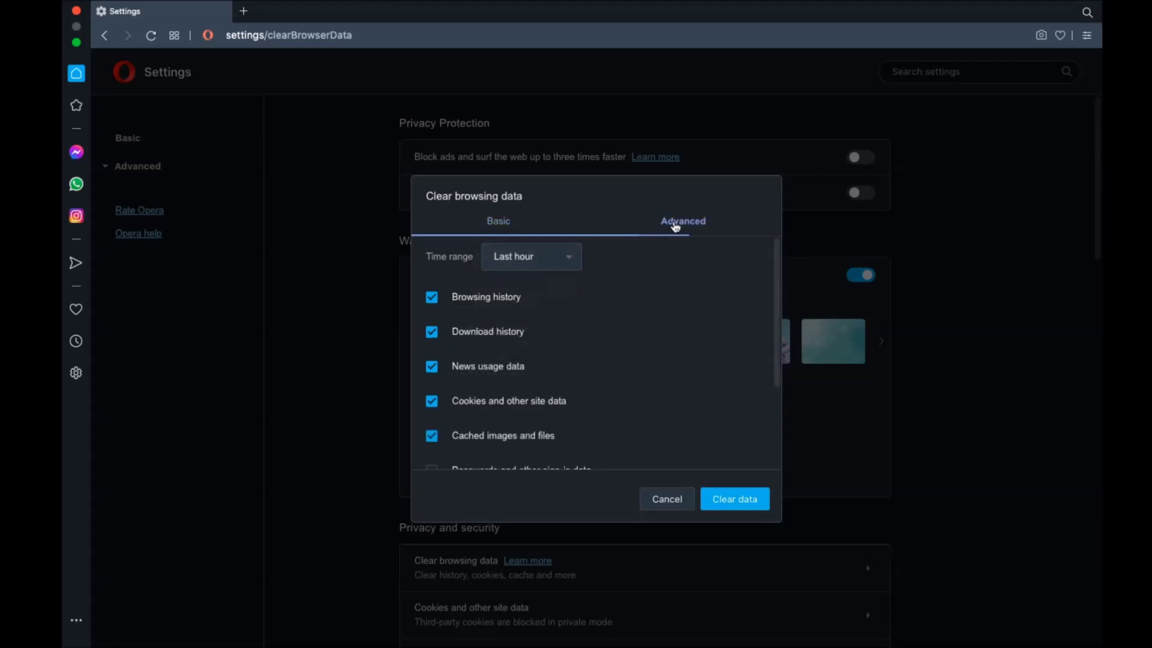
left_click(560, 262)
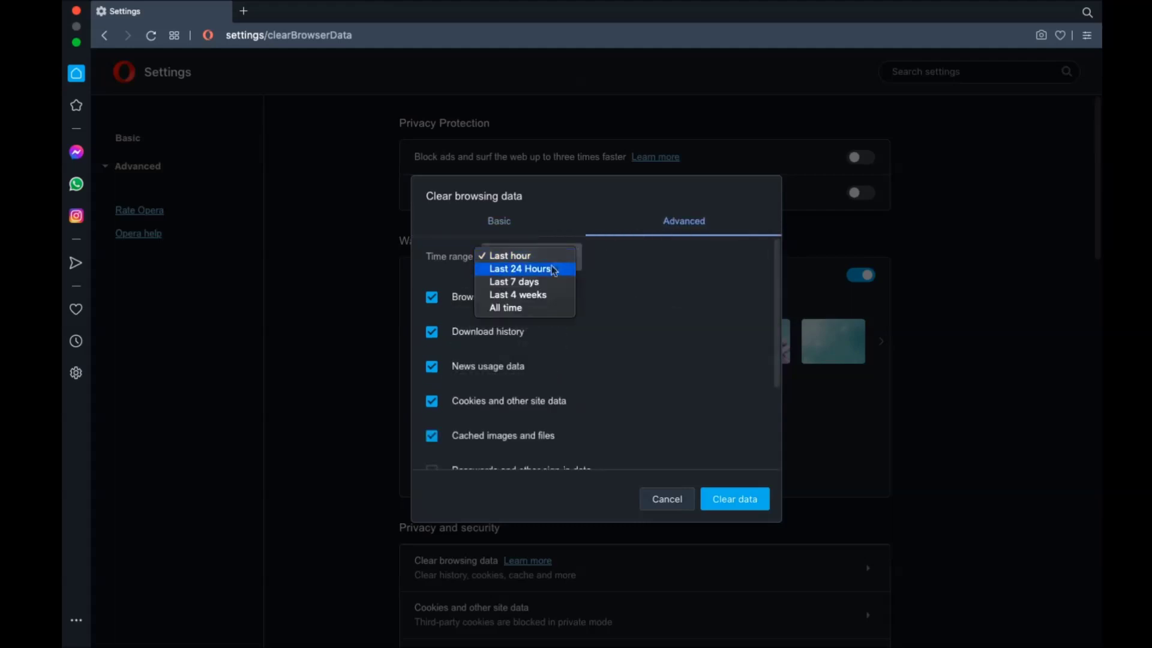
left_click(530, 306)
scroll(527, 309, "down", 1)
scroll(527, 312, "down", 3)
left_click(462, 387)
left_click(465, 454)
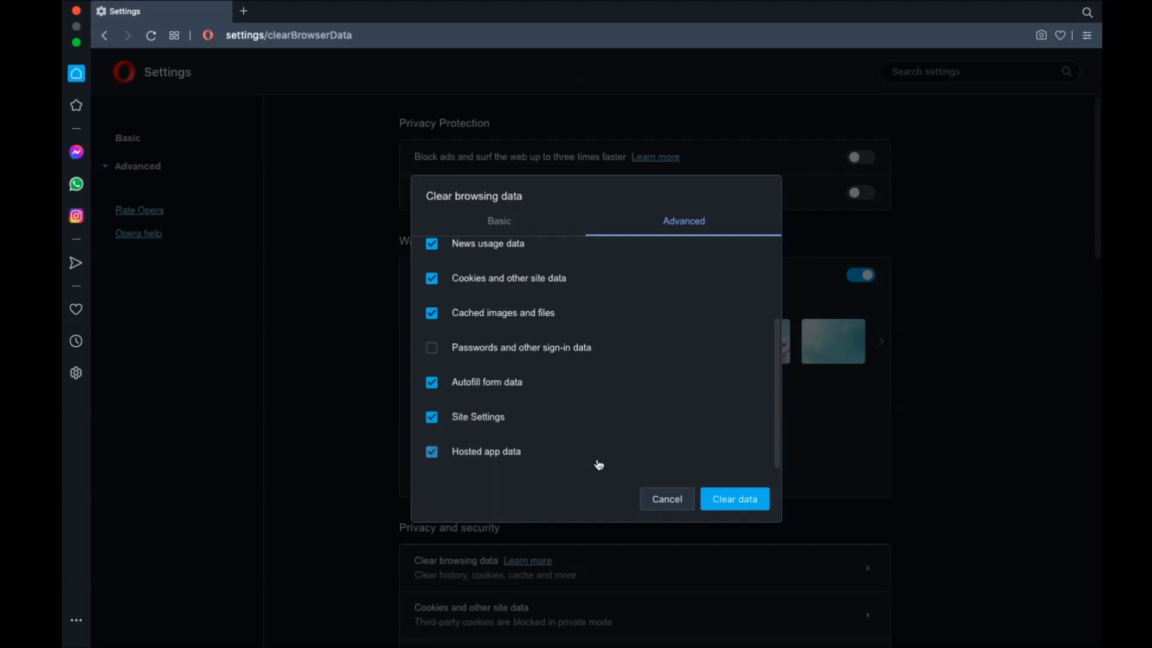
left_click(732, 503)
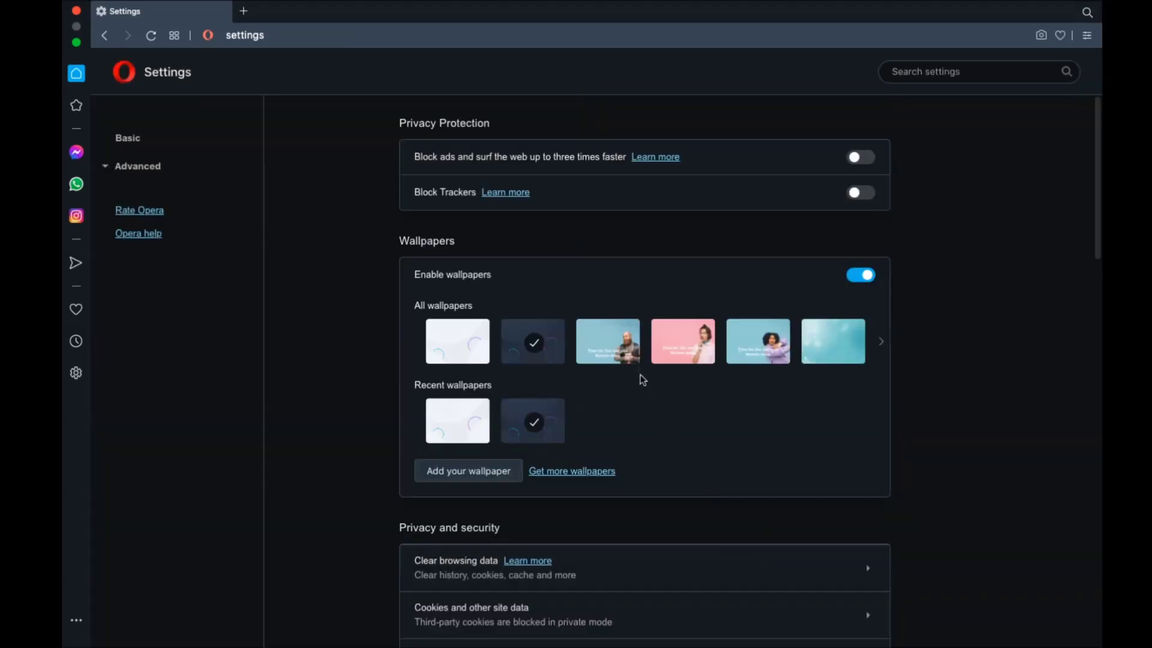